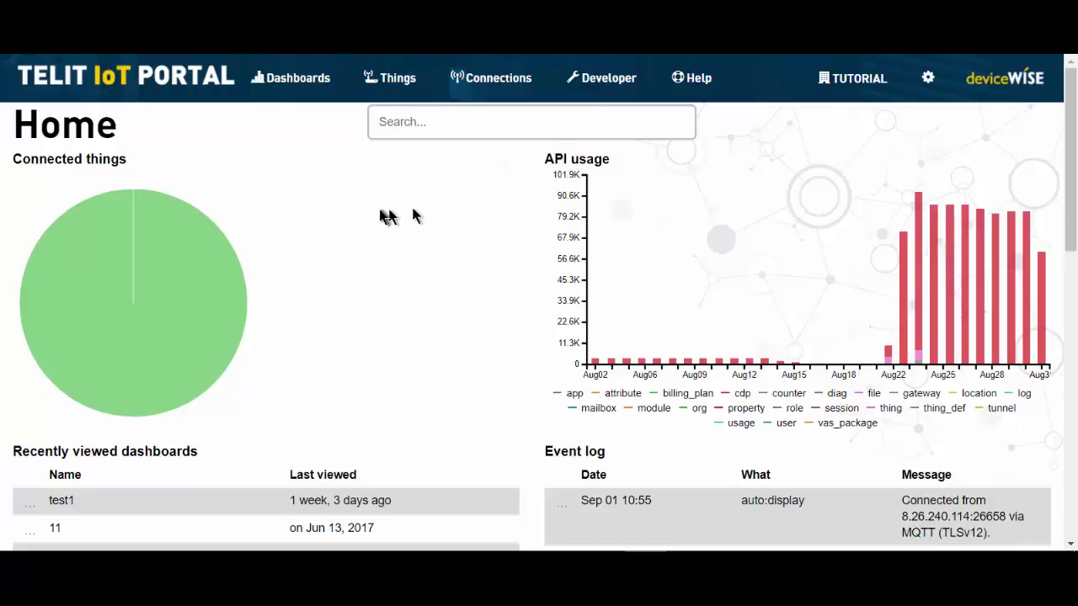
- Open Dashboards, browse the organization and site lists, then return to My dashboards
click(295, 83)
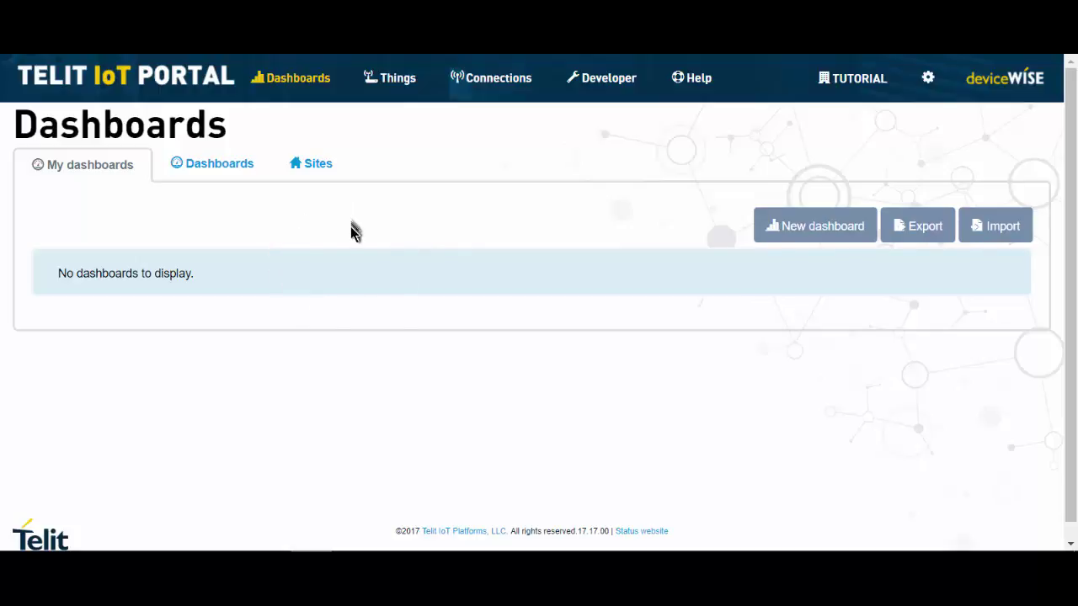
click(233, 166)
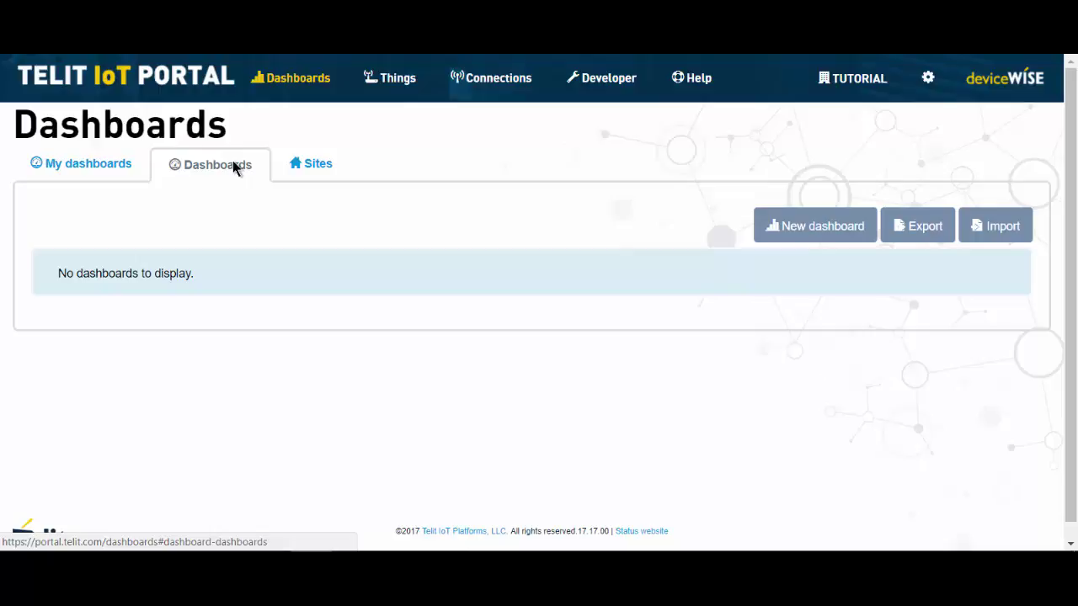
click(316, 164)
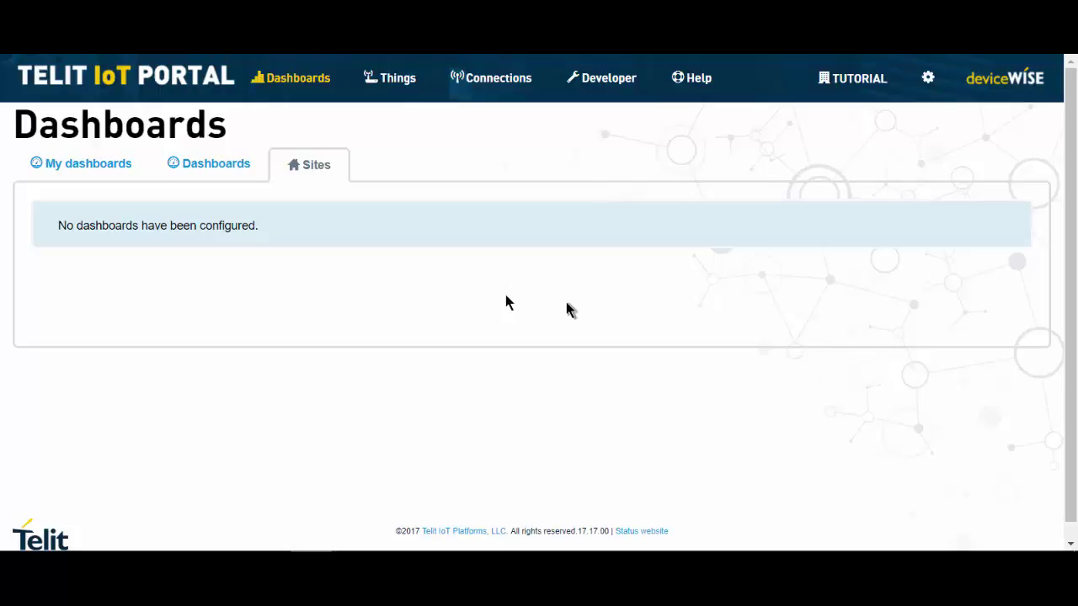
click(82, 168)
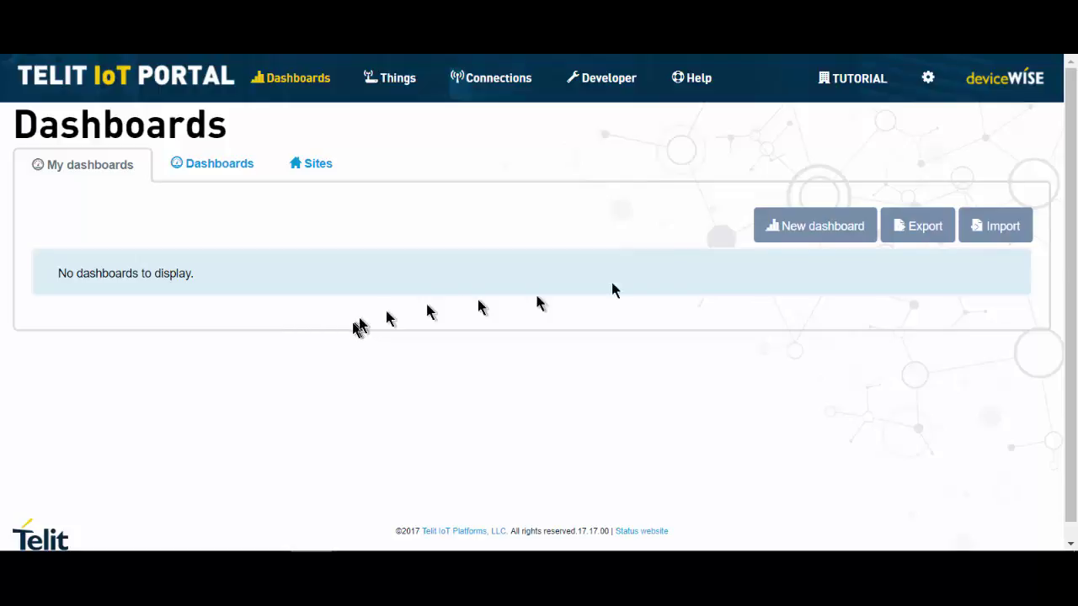
- Start a new personal dashboard named 'sample', leaving the parent dashboard empty
click(832, 229)
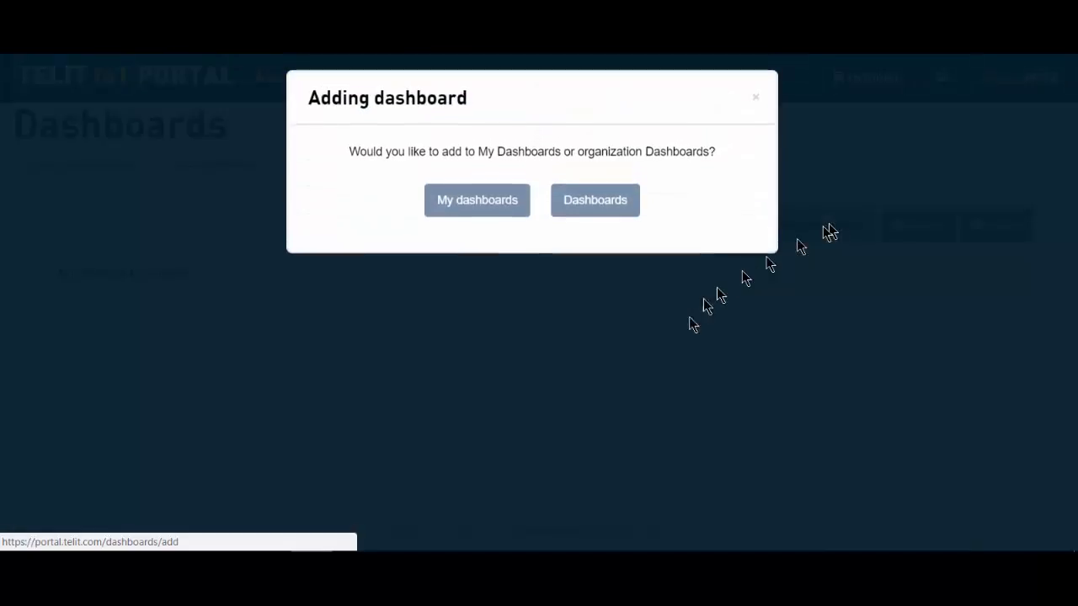
click(476, 201)
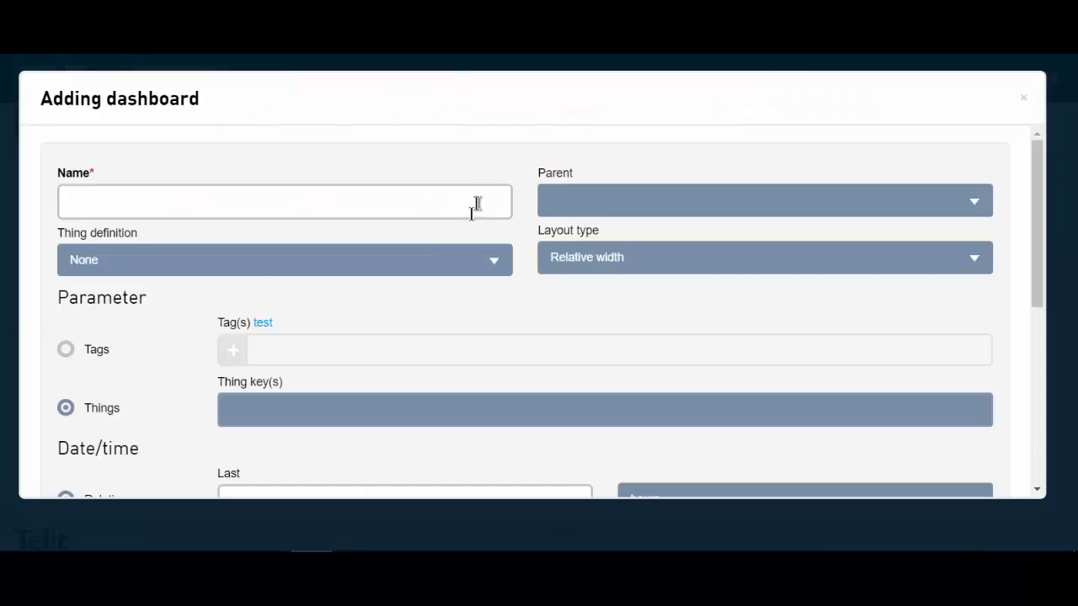
click(392, 209)
text(sa)
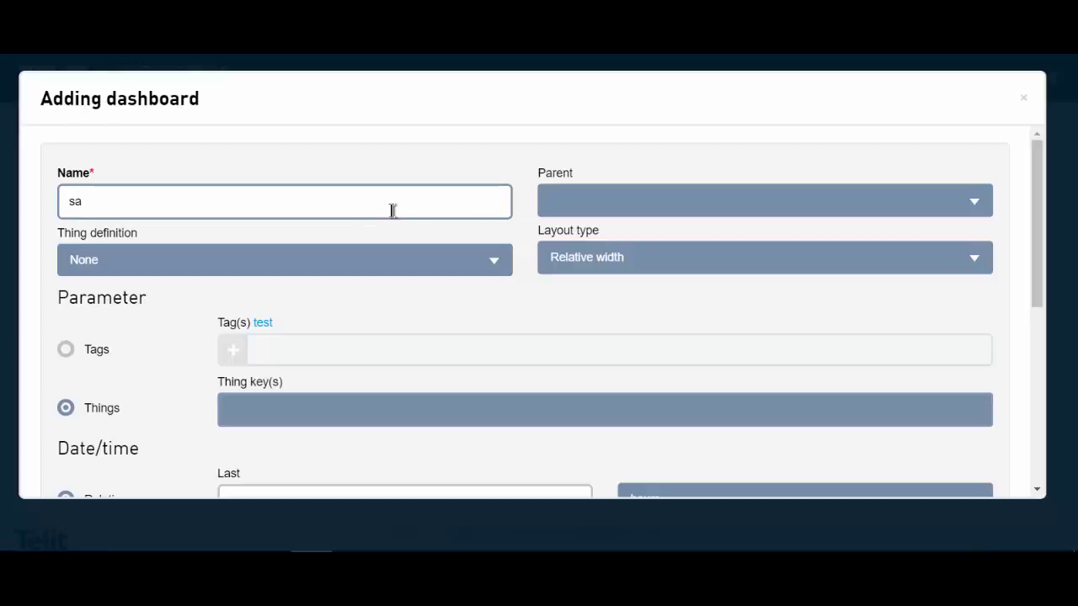
text(mple)
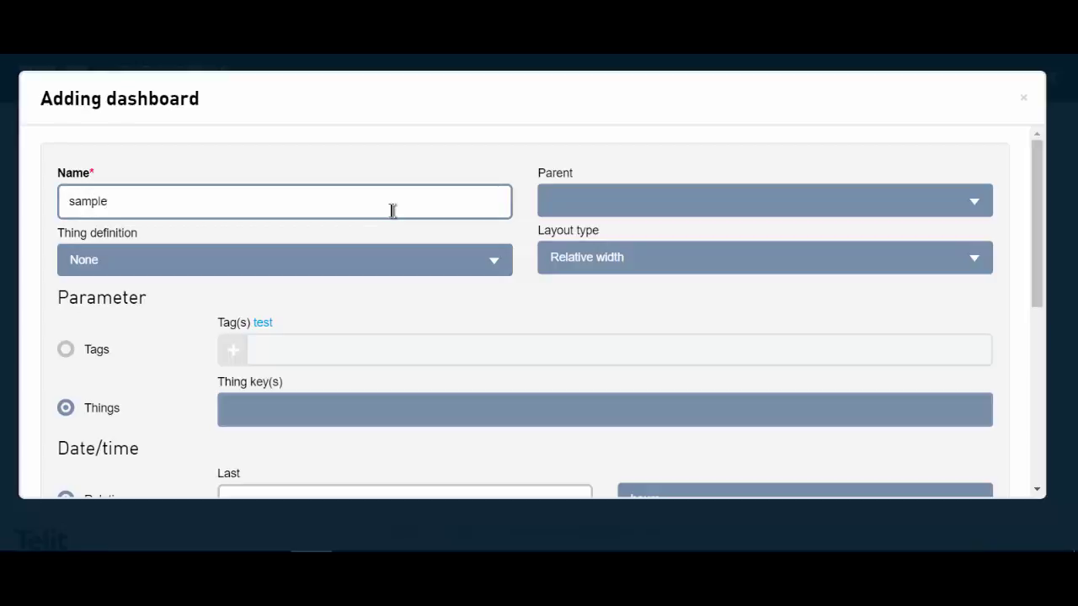
click(691, 209)
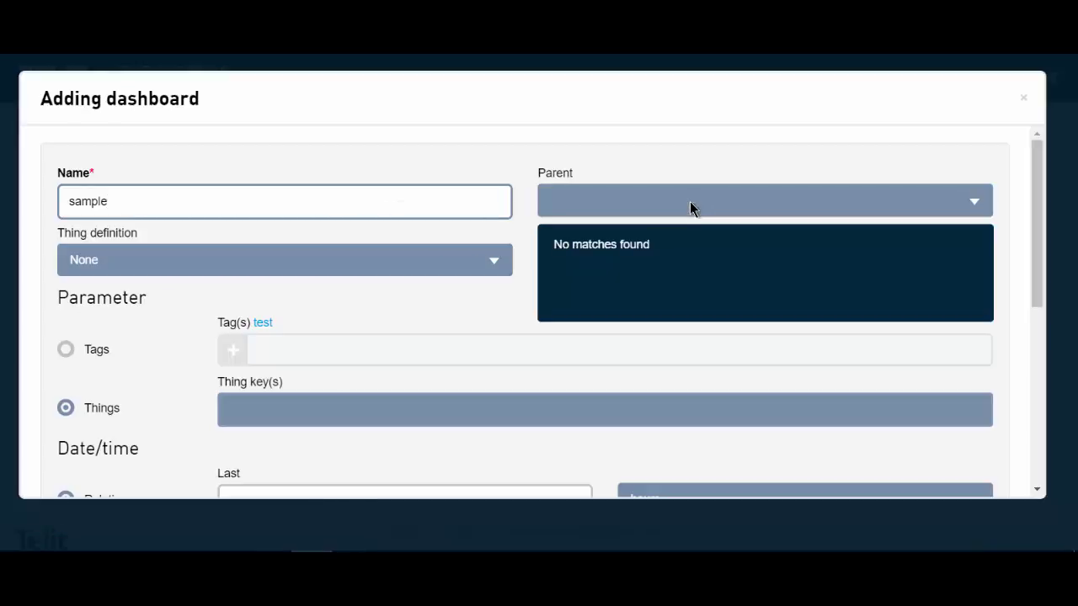
click(690, 208)
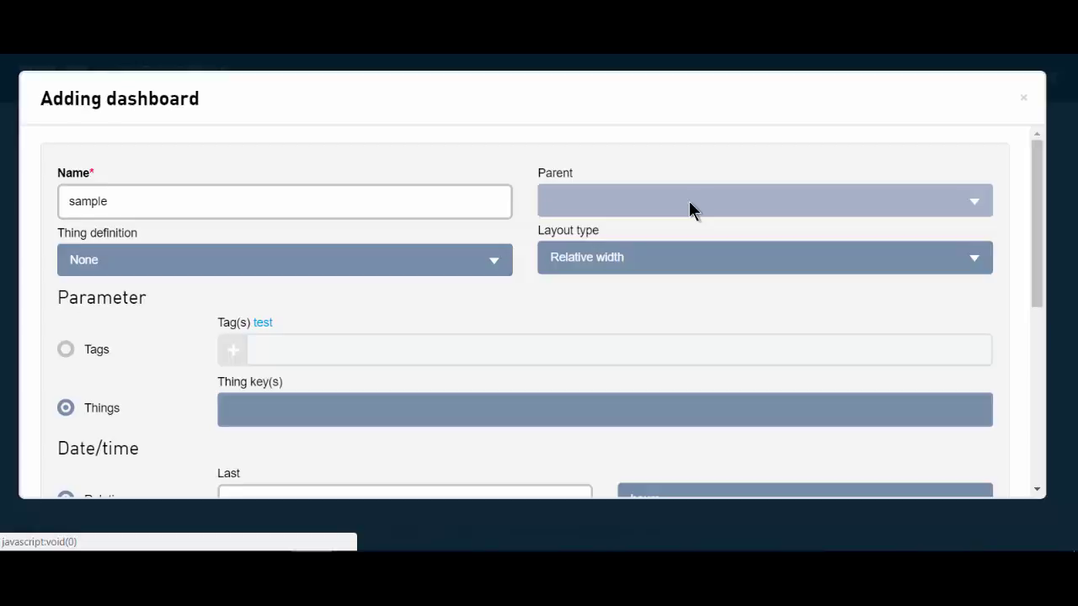
- Choose Dashboard thingDef as the thing definition and Defined width as the layout type
click(214, 262)
scroll(208, 332, down, 1)
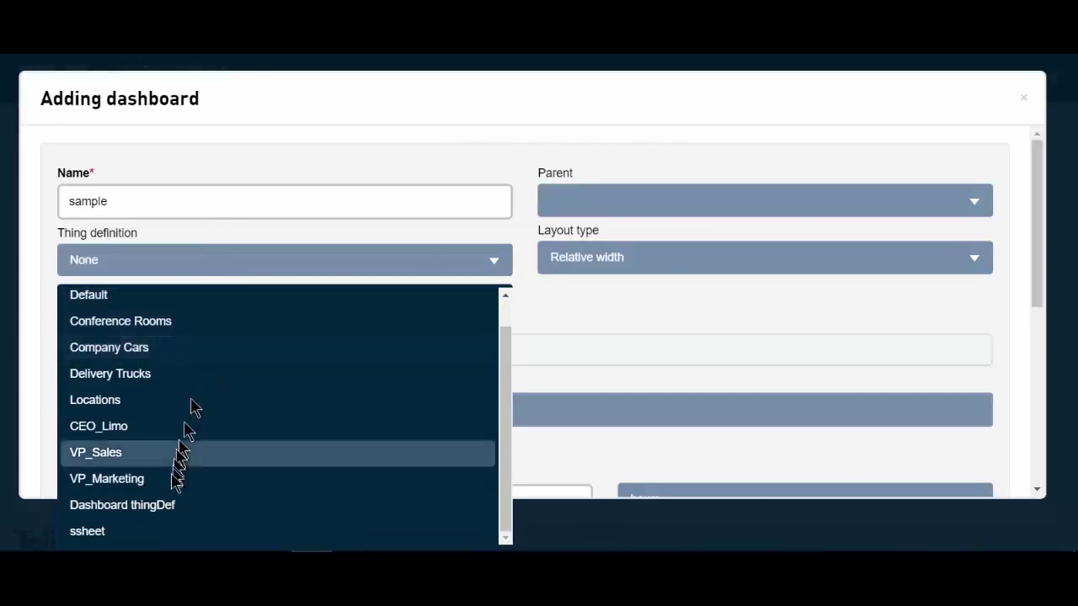
click(168, 507)
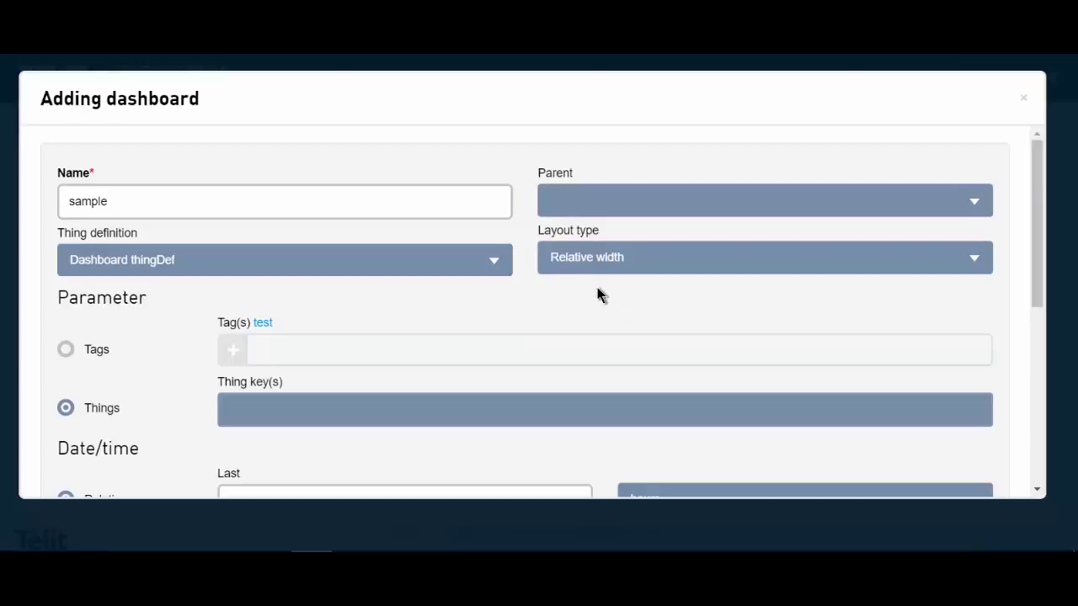
click(682, 261)
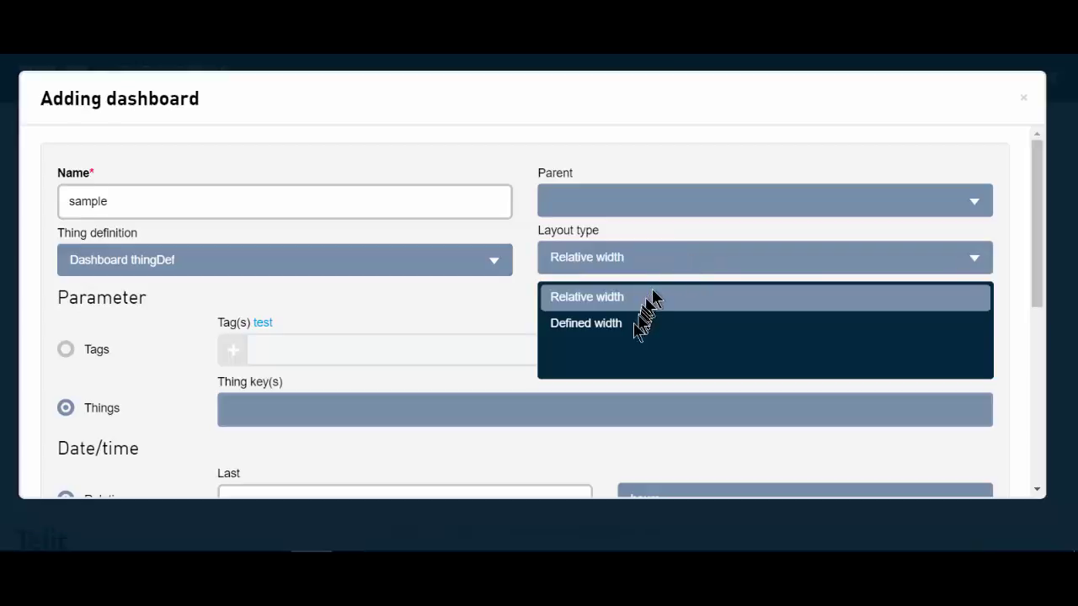
click(597, 328)
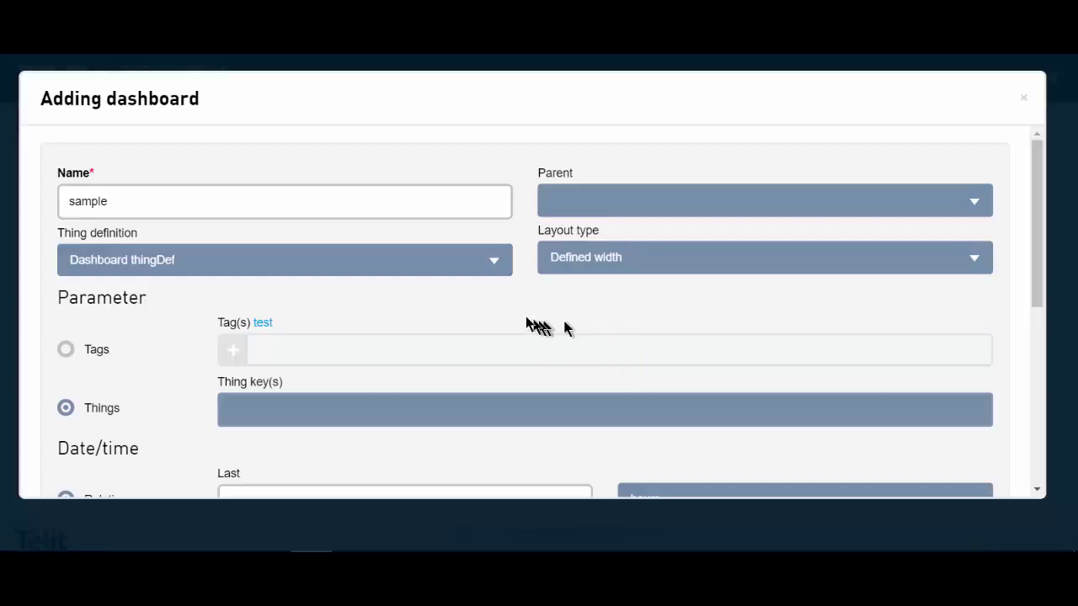
- Link the display thing as the dashboard's thing key
scroll(506, 309, down, 3)
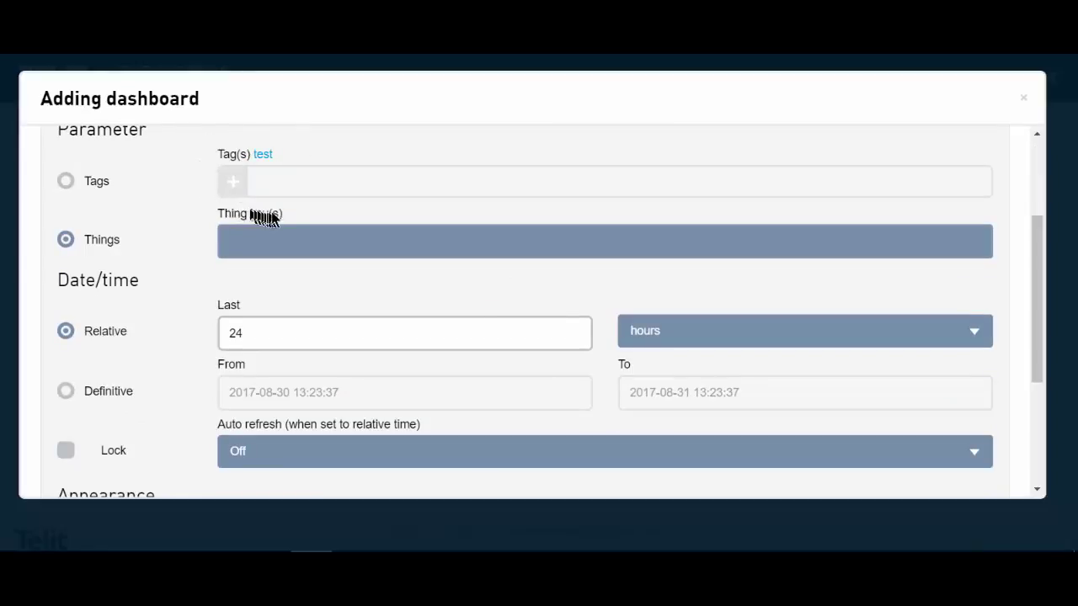
click(305, 244)
text(di)
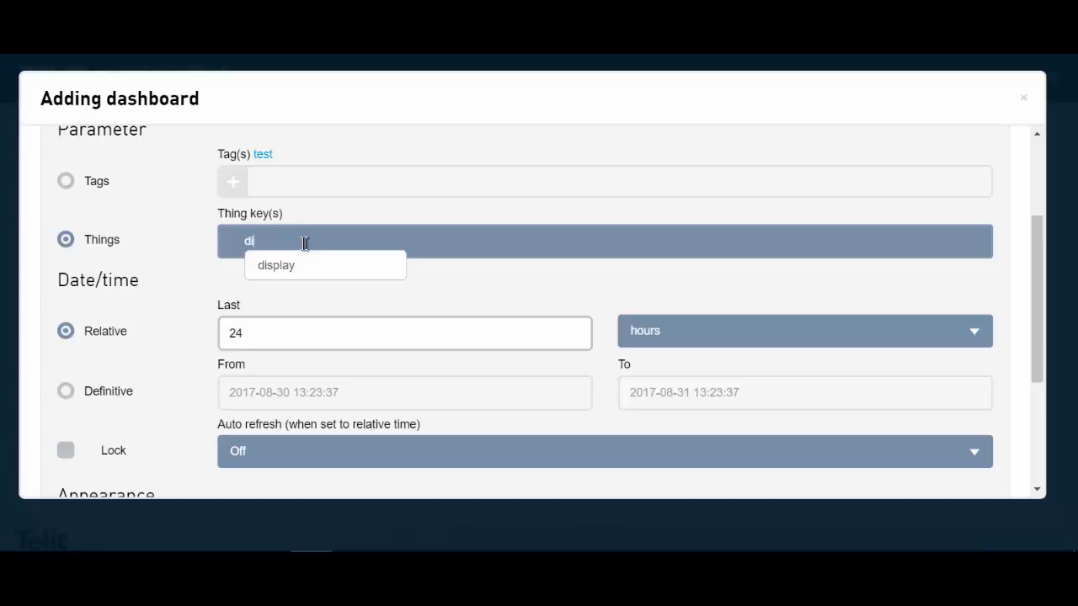
text(spla)
click(311, 267)
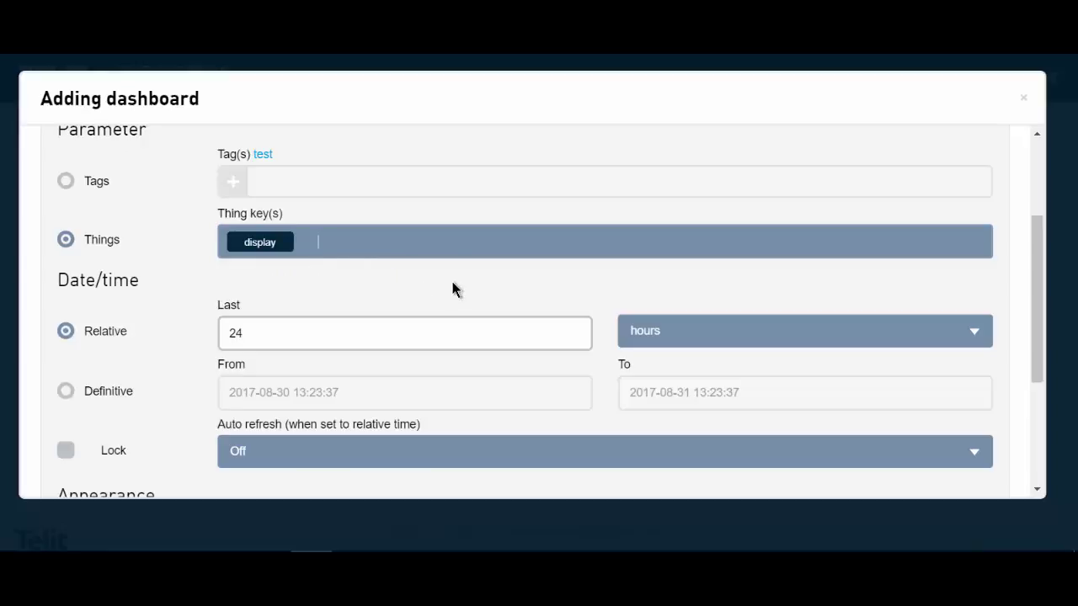
- Set the time range to 24 minutes with 5-second auto refresh and add the dashboard
scroll(452, 283, down, 1)
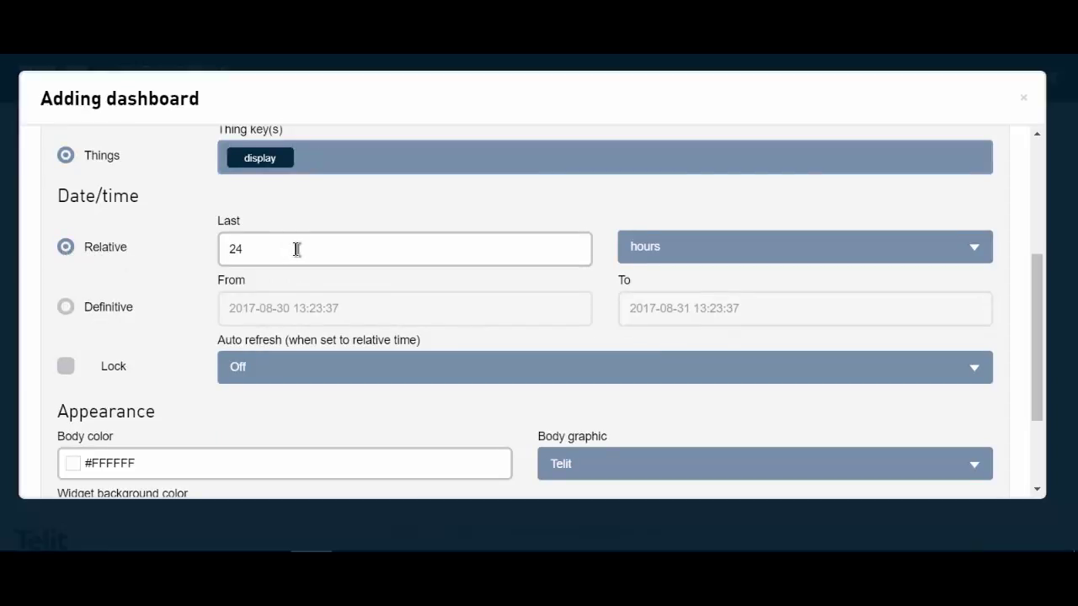
click(971, 249)
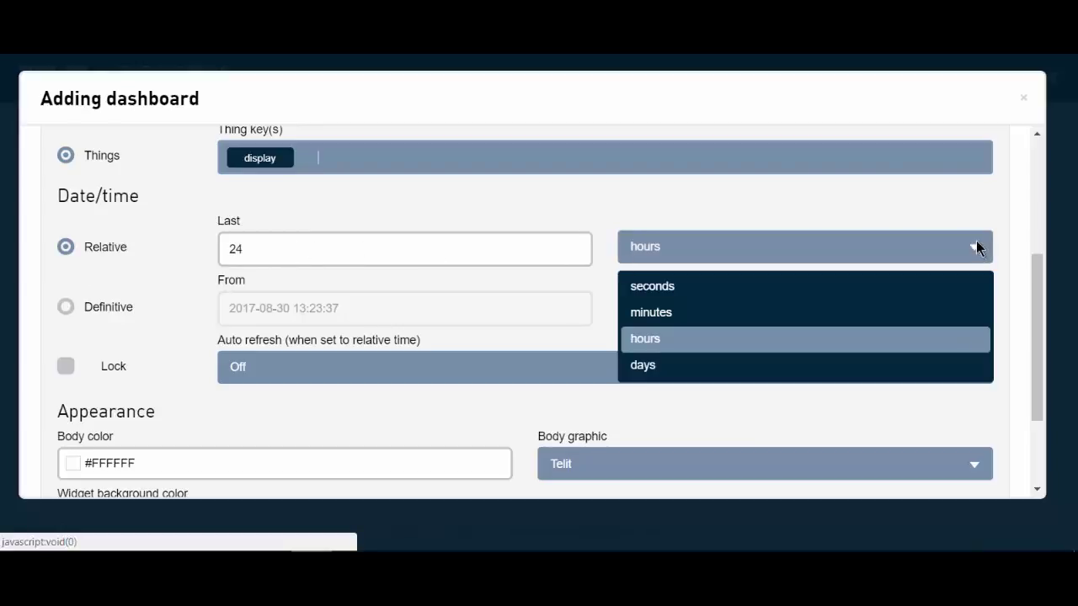
click(669, 314)
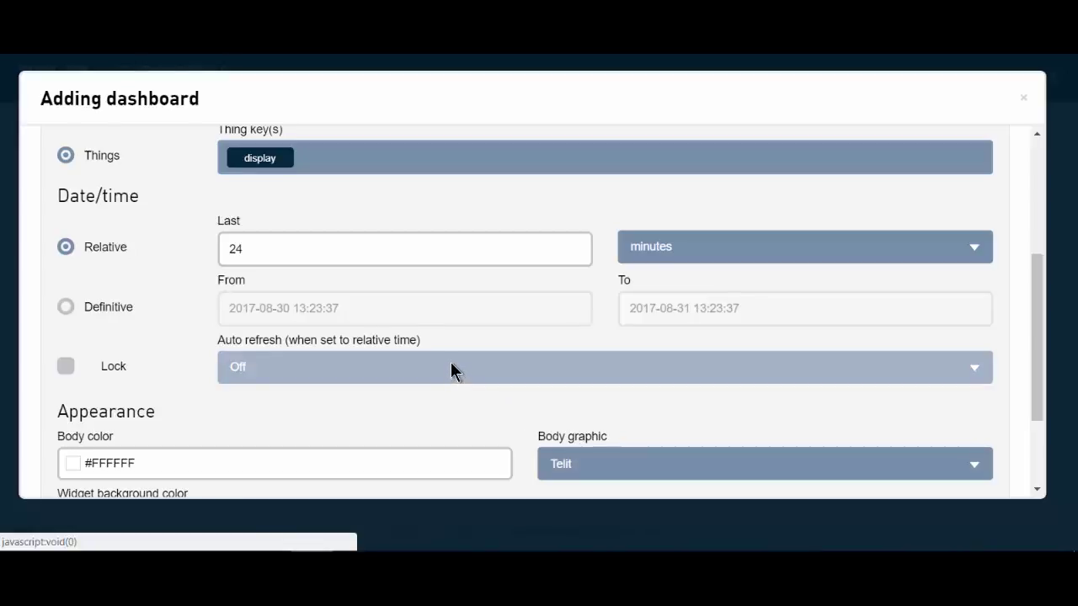
click(451, 367)
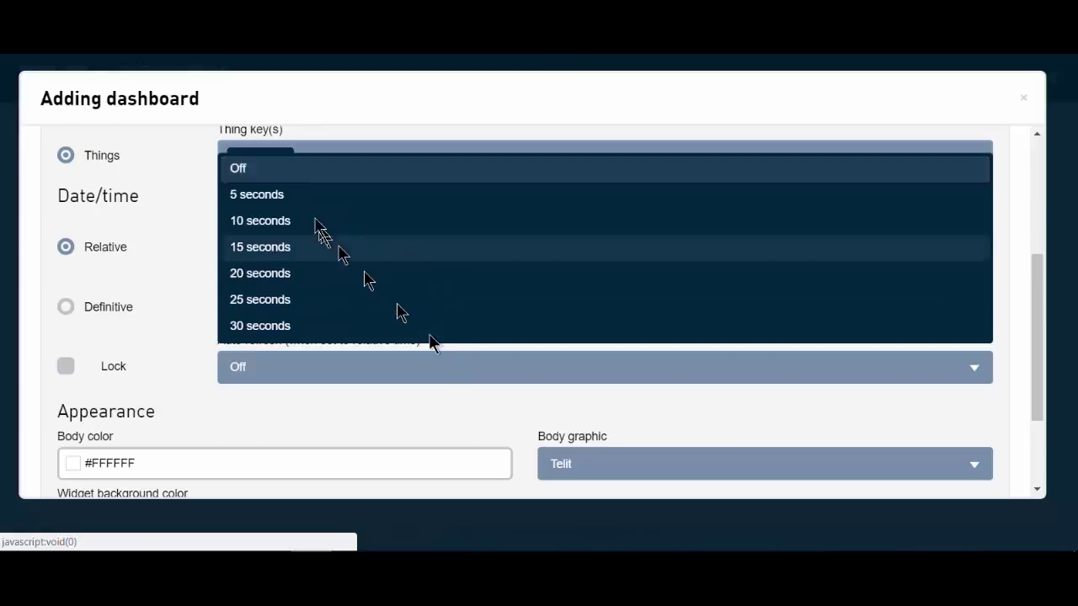
click(294, 196)
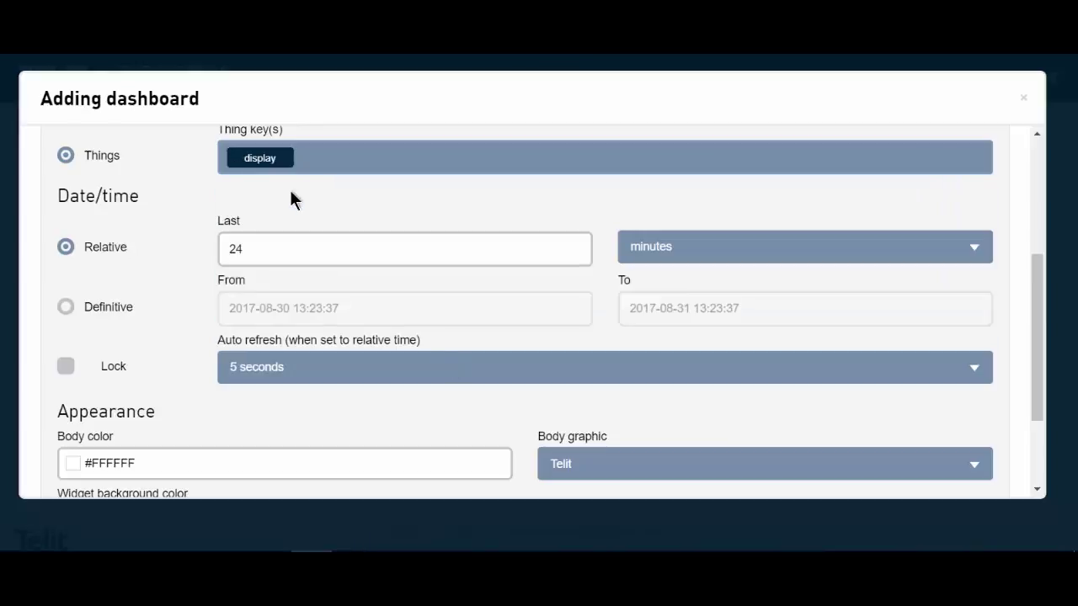
scroll(320, 233, down, 3)
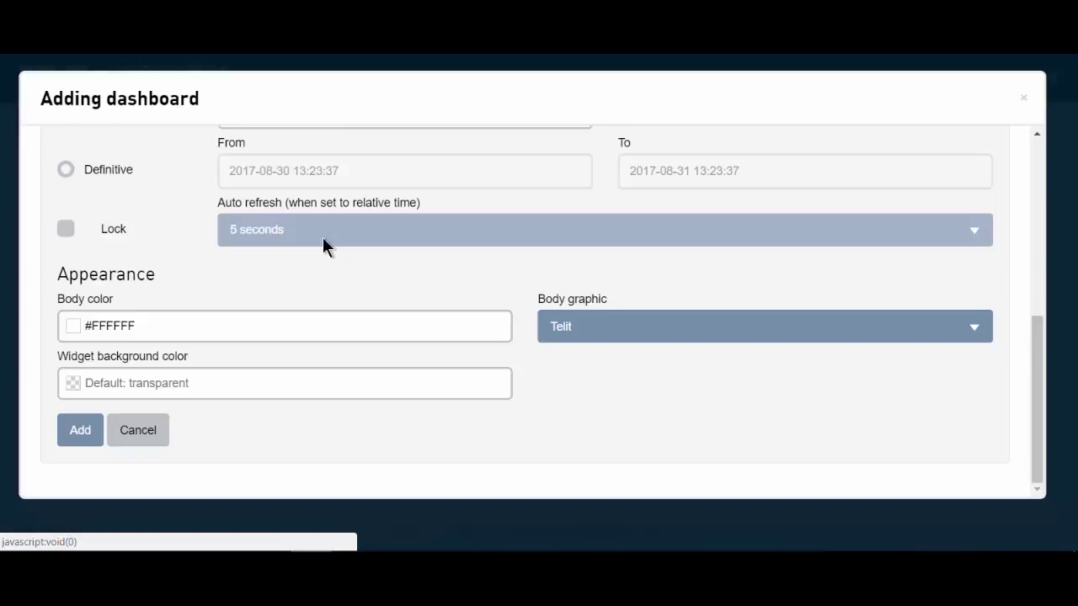
click(76, 430)
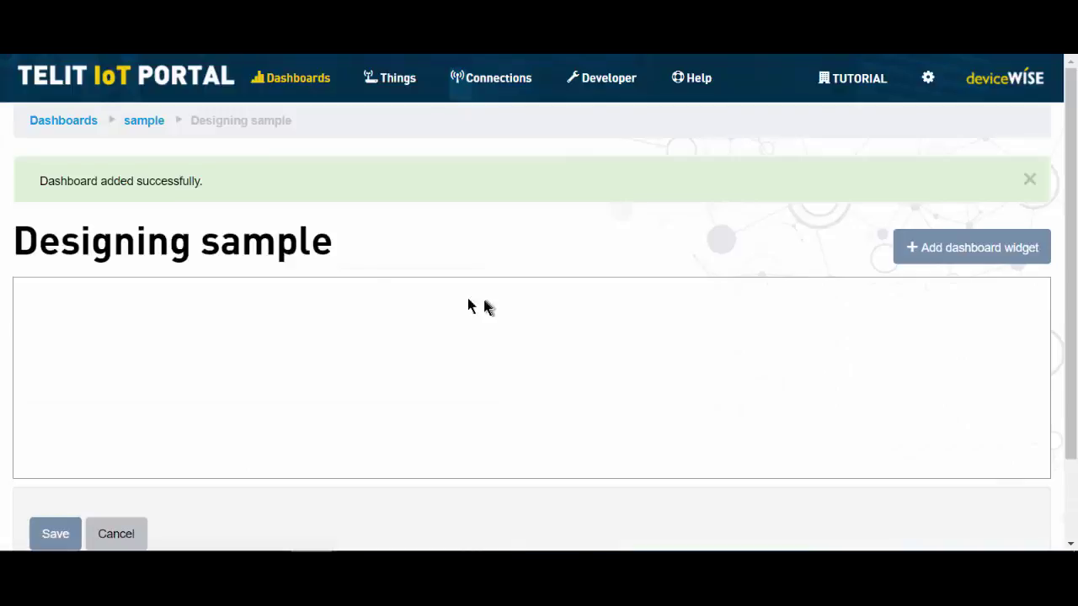
drag(53, 179, 207, 185)
click(446, 264)
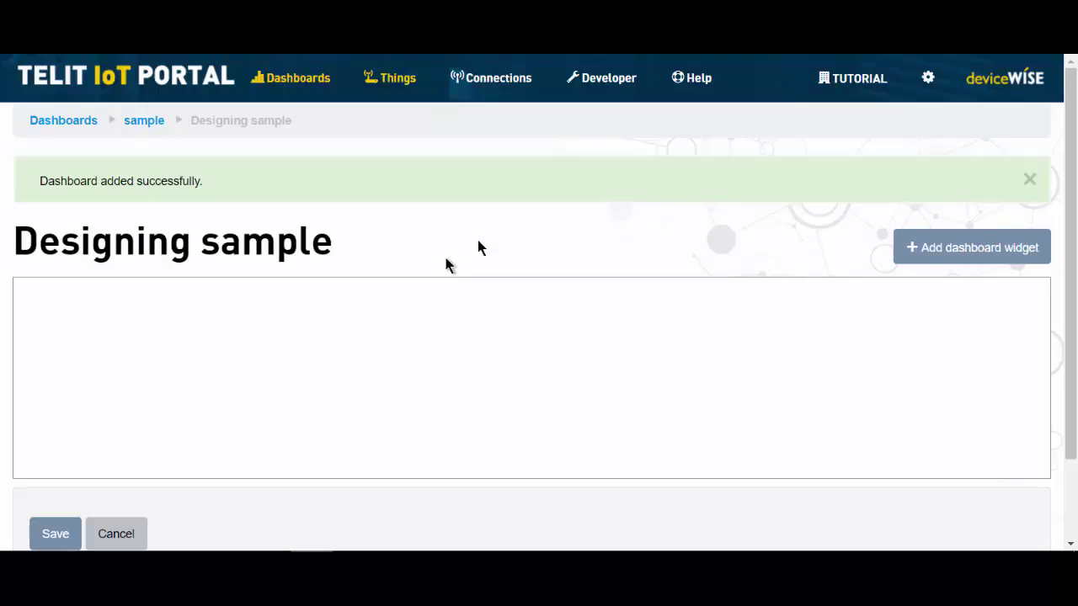
- Add a Current property value widget named Random1
click(963, 246)
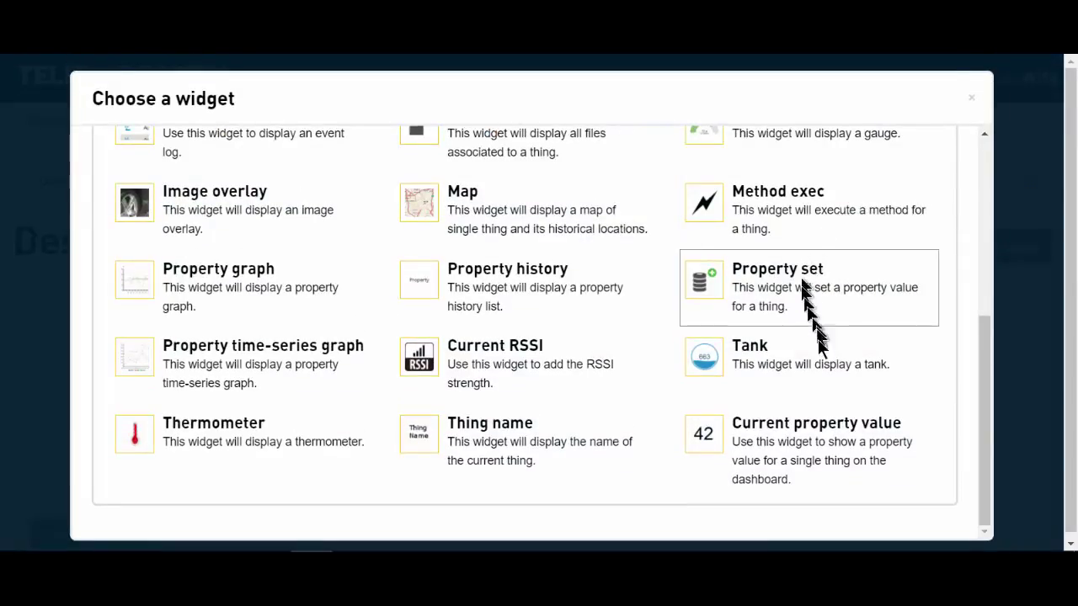
click(799, 436)
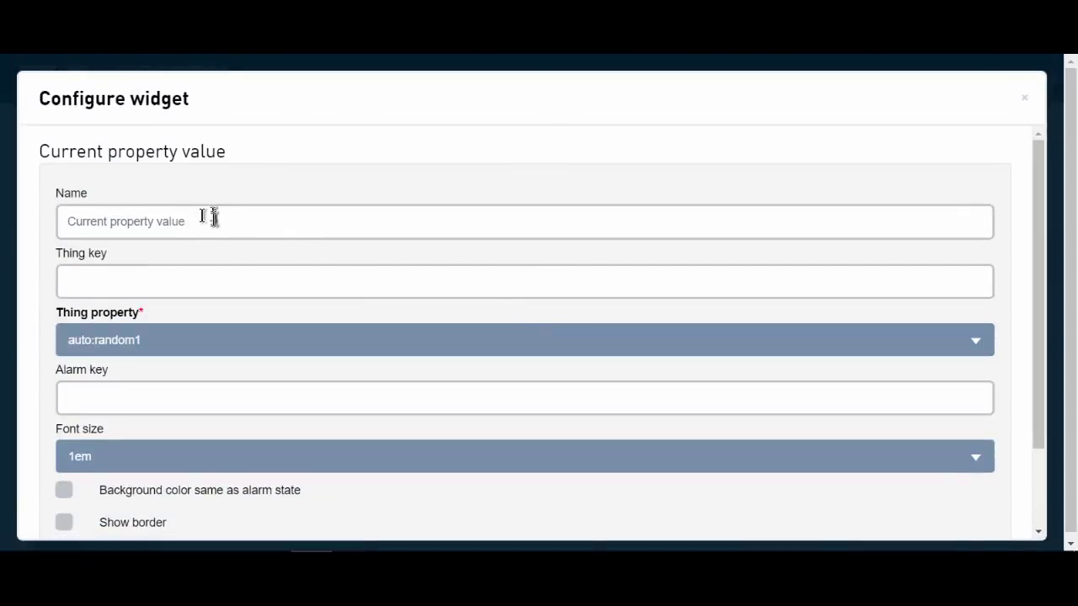
click(205, 219)
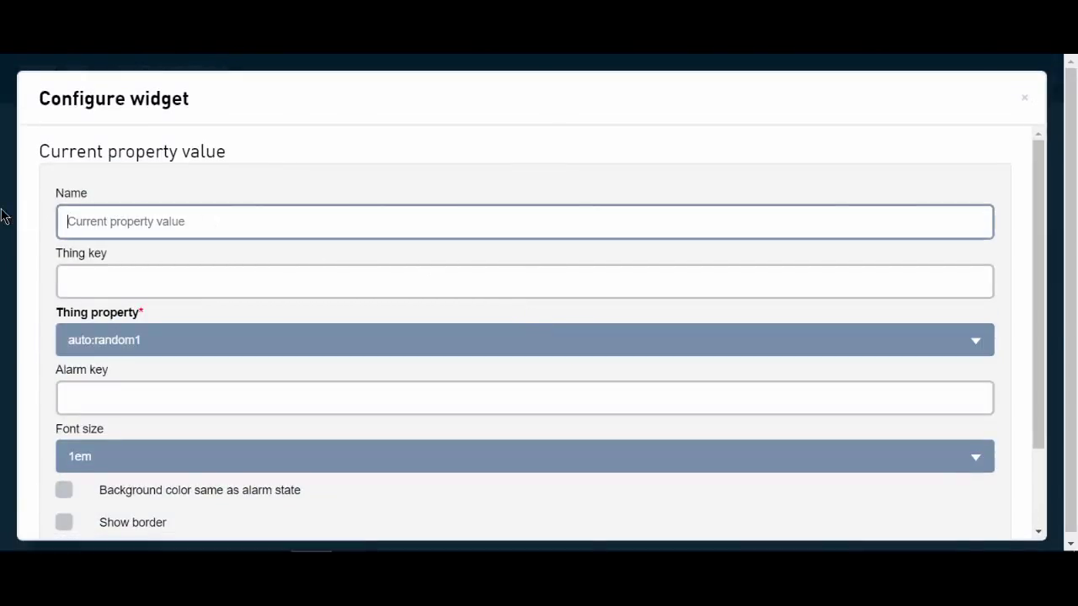
text(Random1)
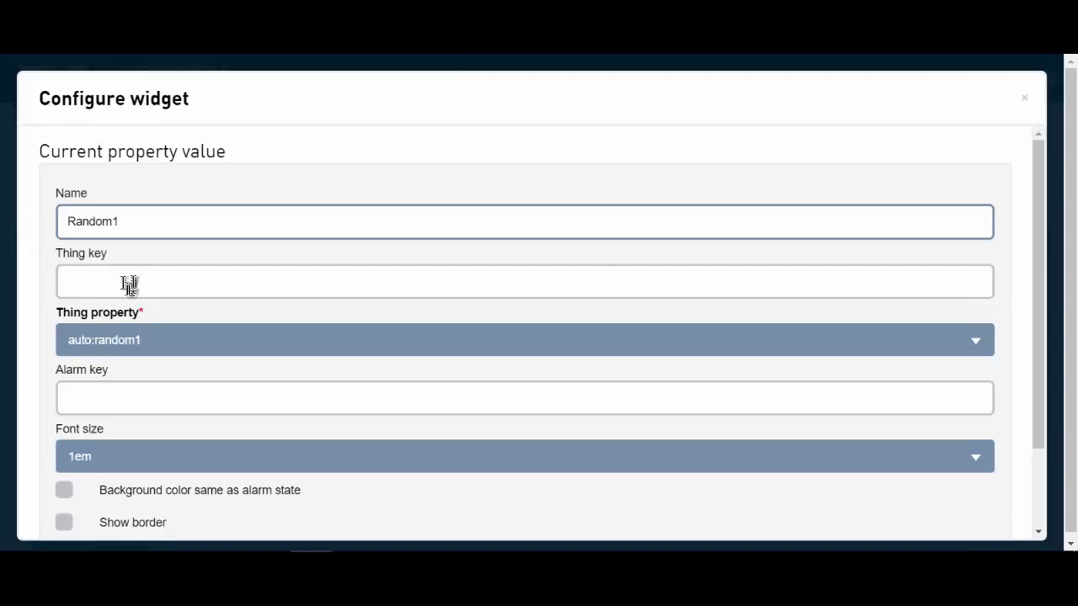
click(132, 282)
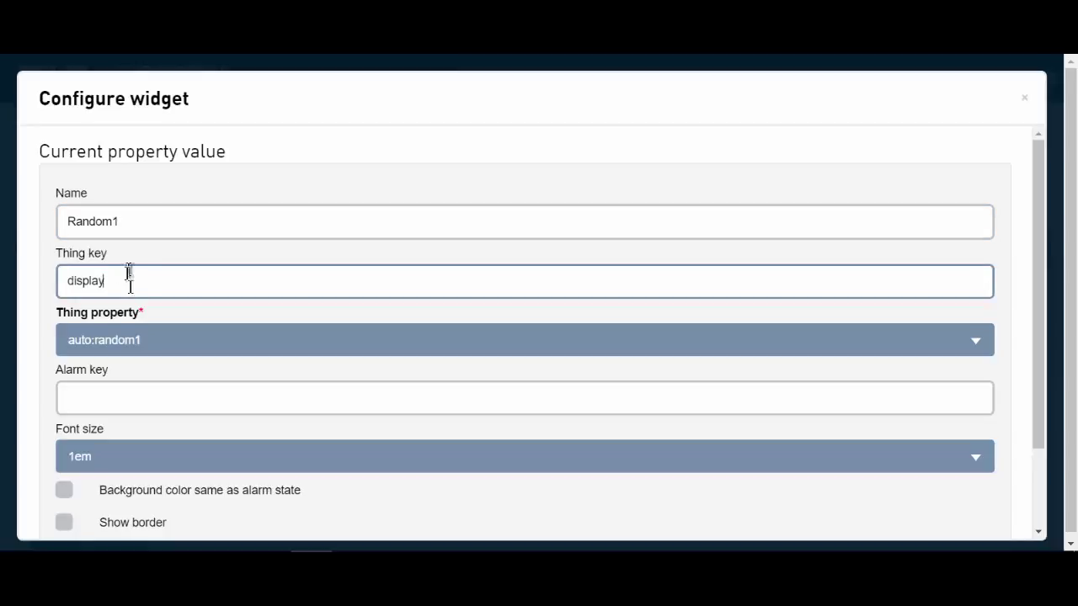
- Keep auto:random1 as the property, enable Show border, and save the widget configuration
click(153, 342)
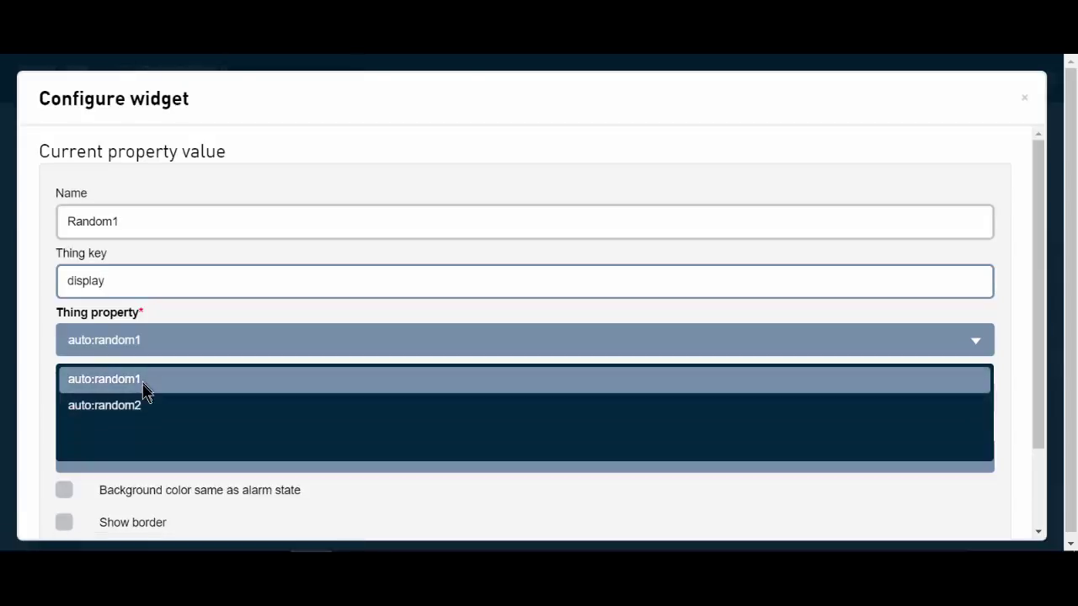
click(144, 381)
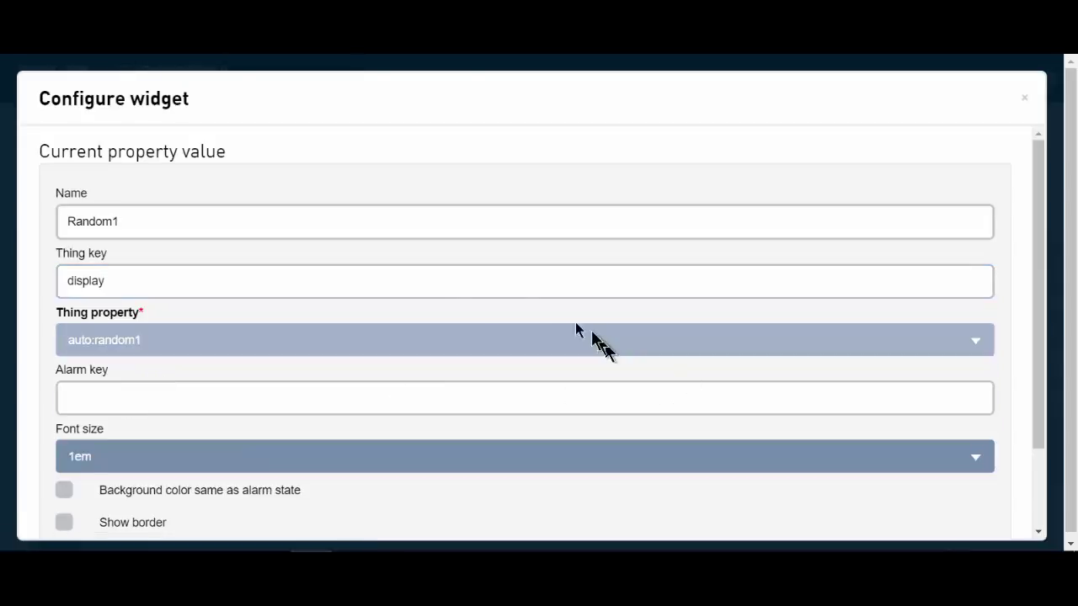
scroll(284, 290, down, 2)
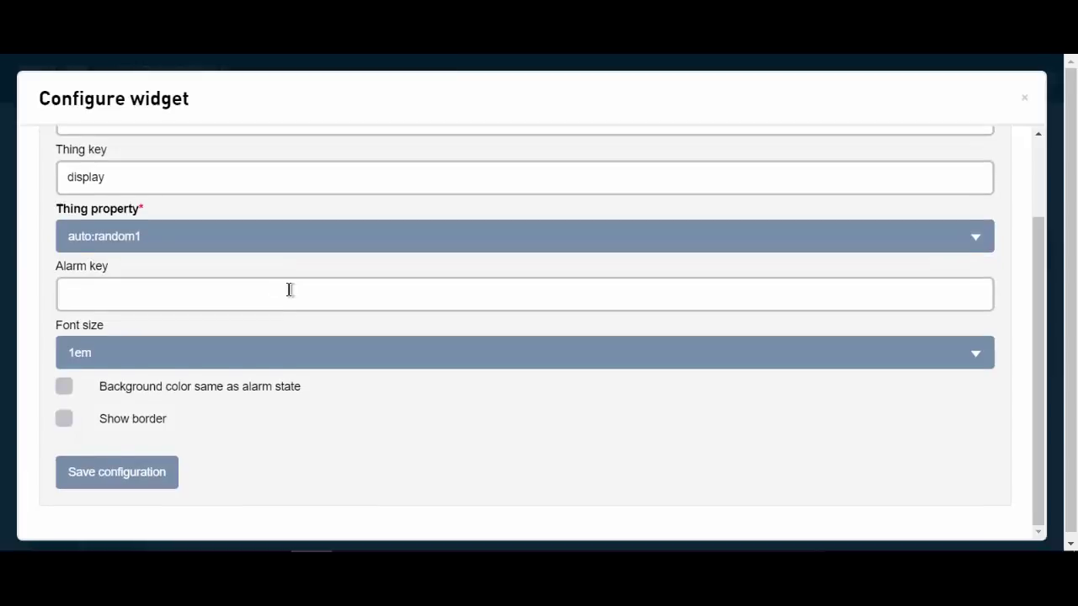
scroll(290, 290, up, 1)
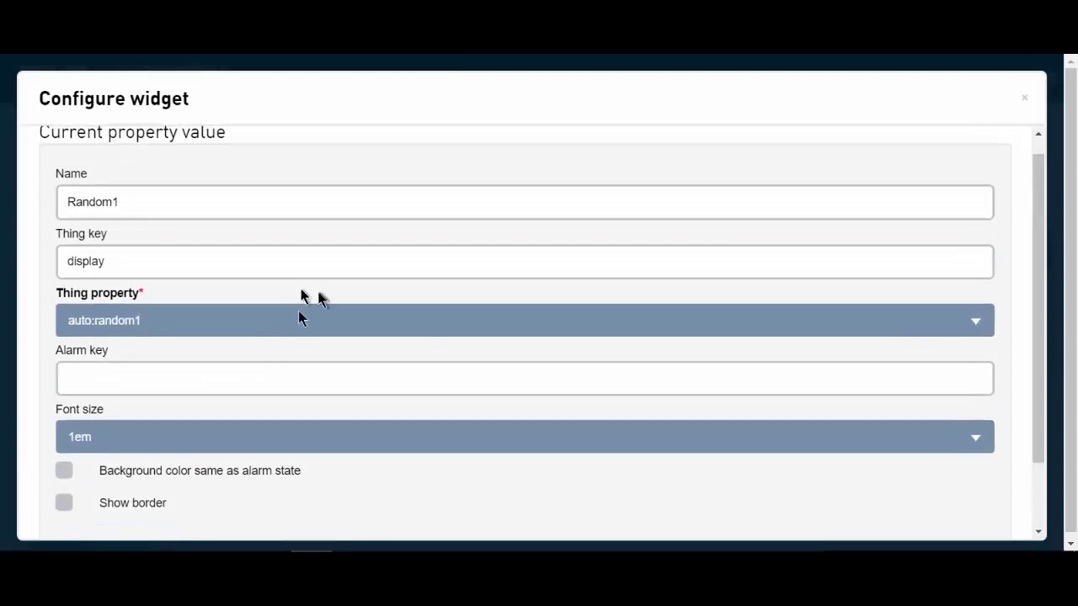
click(64, 505)
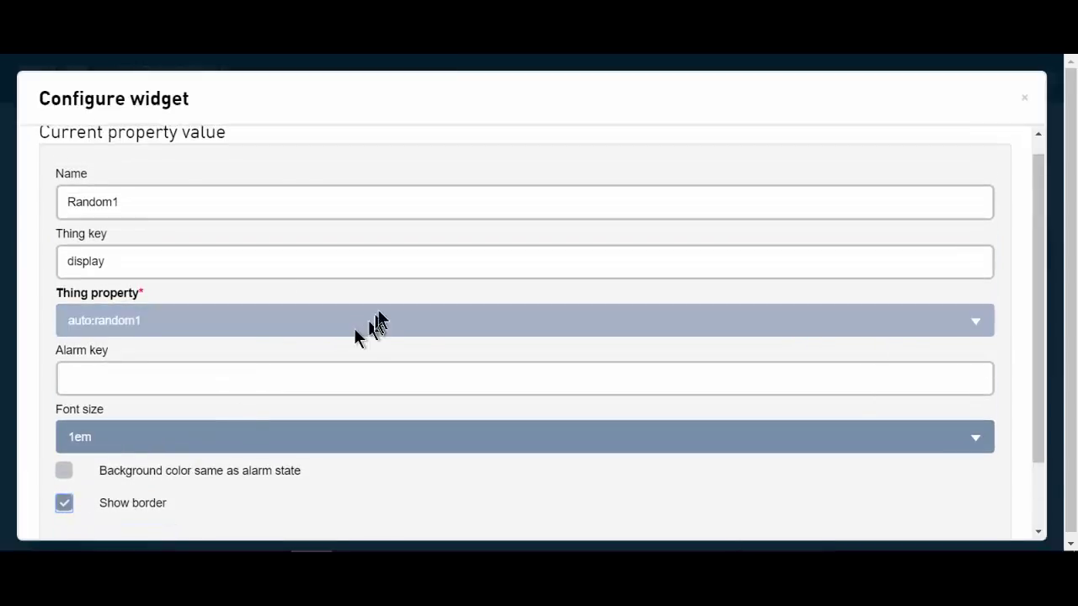
scroll(387, 314, down, 1)
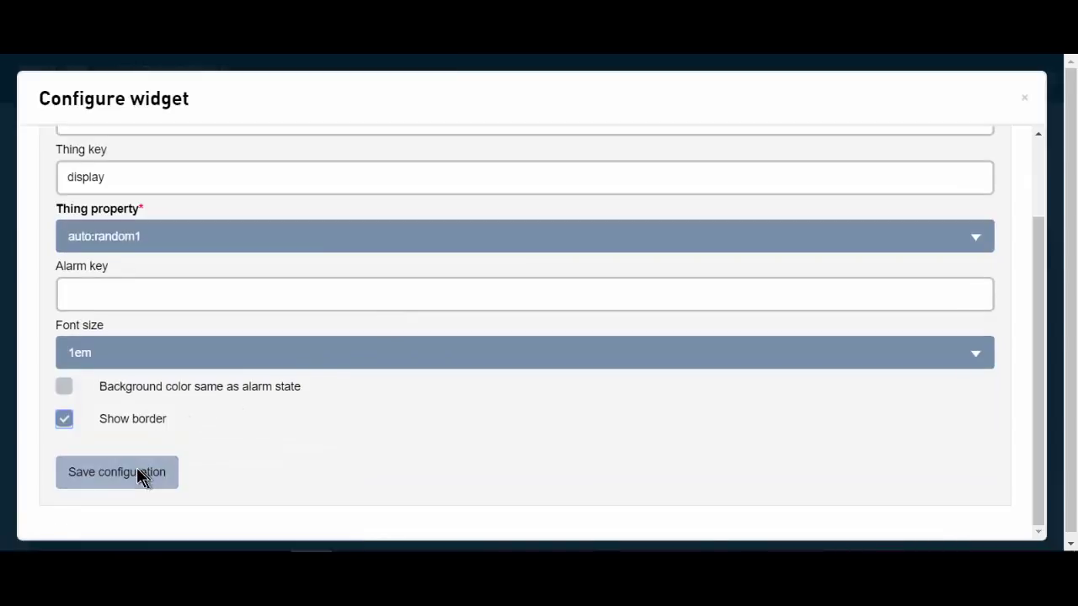
click(137, 468)
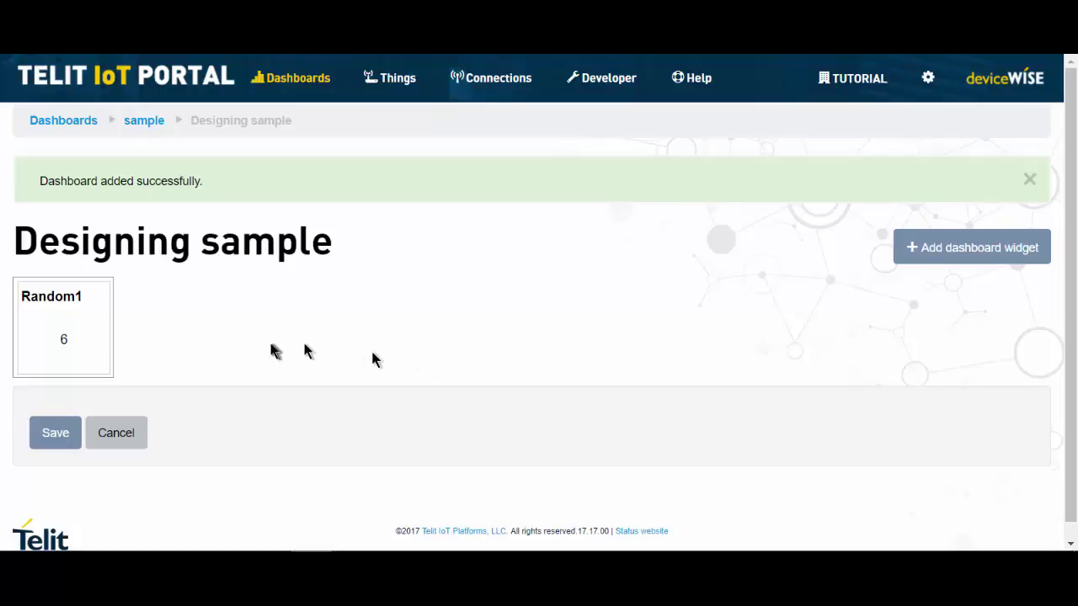
- Save the sample dashboard layout and reopen it in Design mode
click(53, 435)
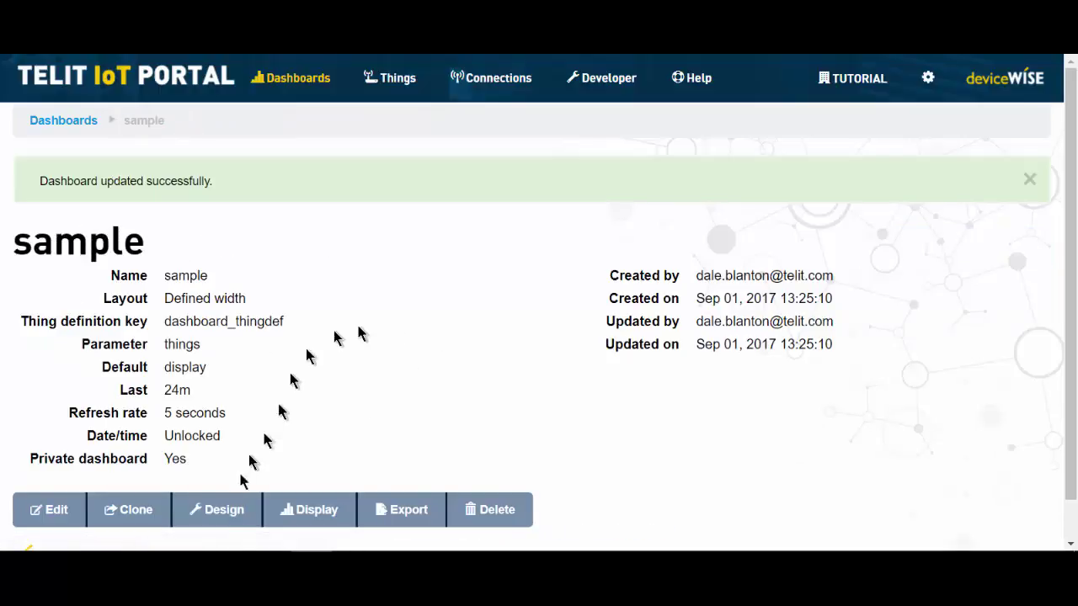
click(221, 513)
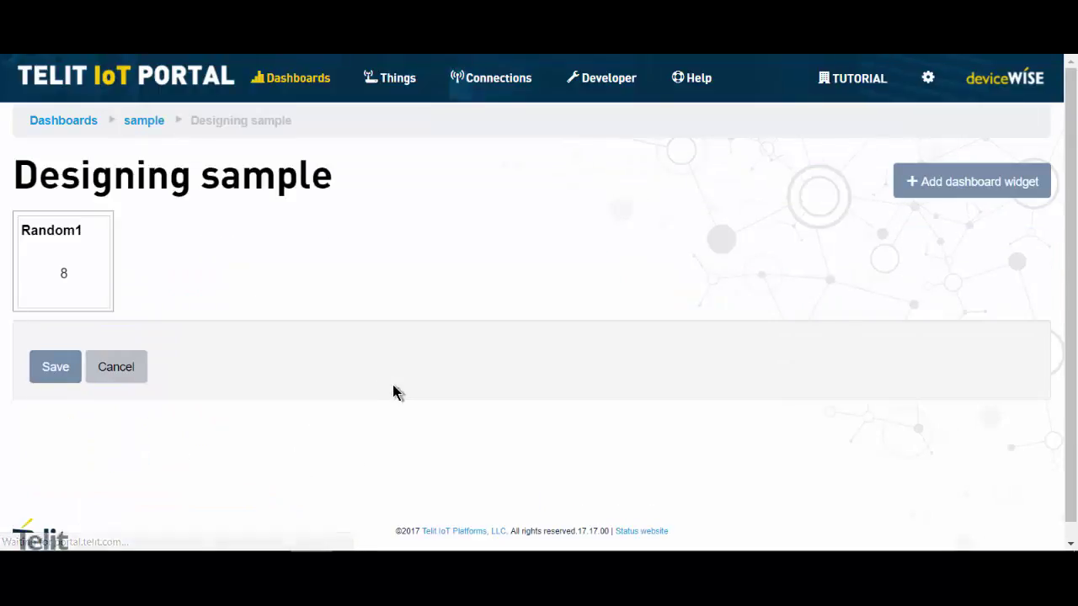
- Add another Current property value widget named R2
click(954, 181)
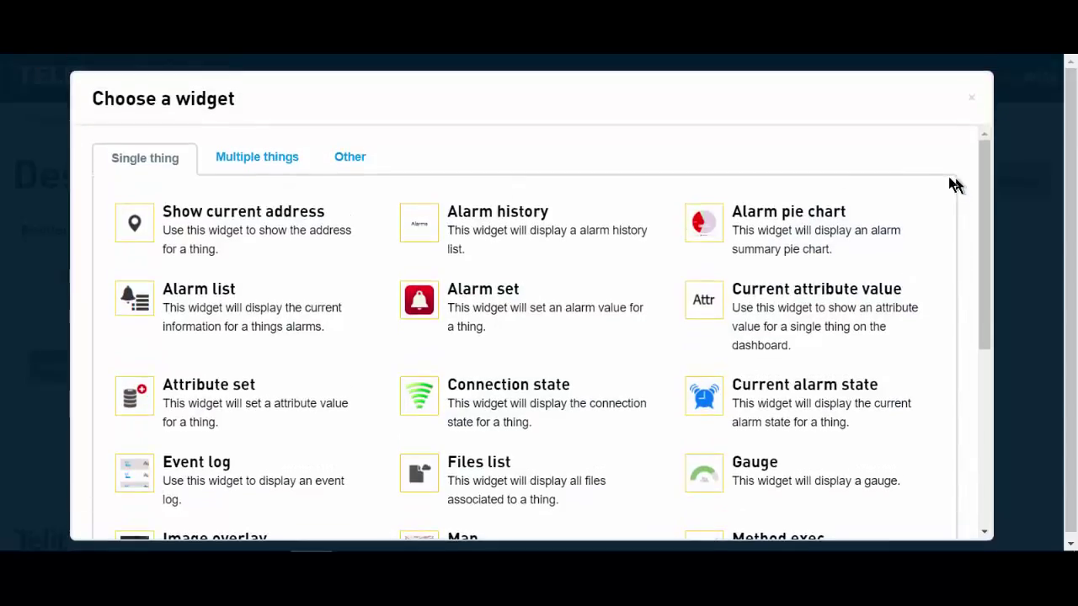
scroll(776, 404, down, 4)
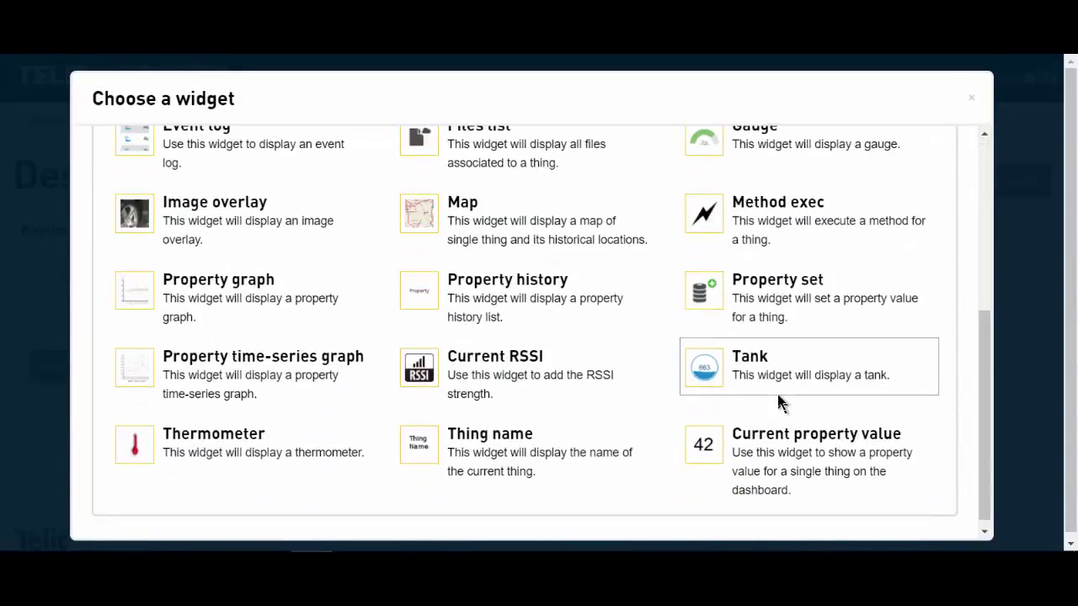
click(789, 445)
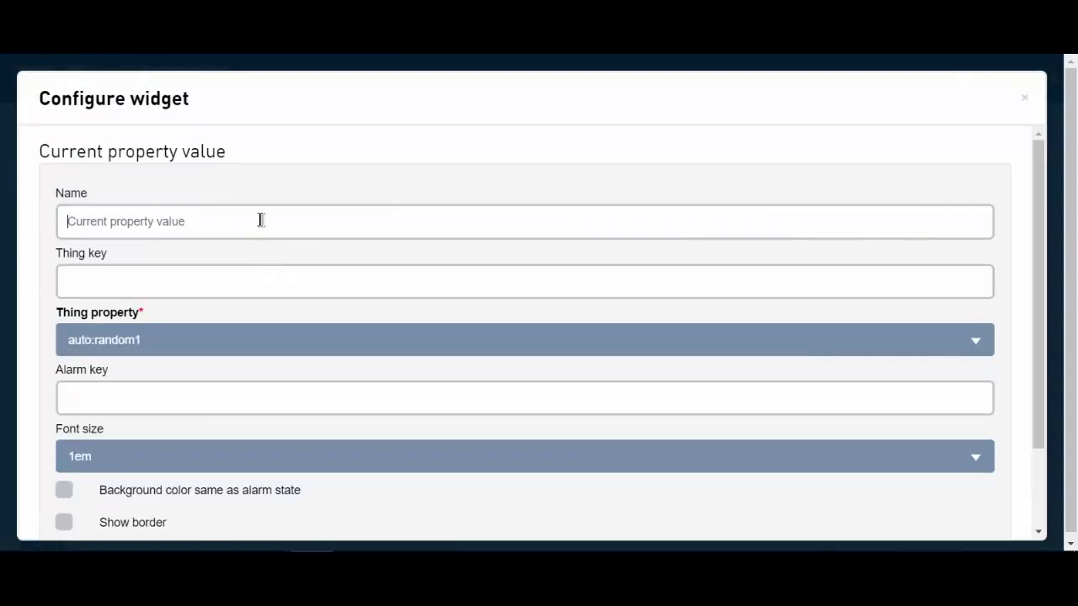
click(261, 220)
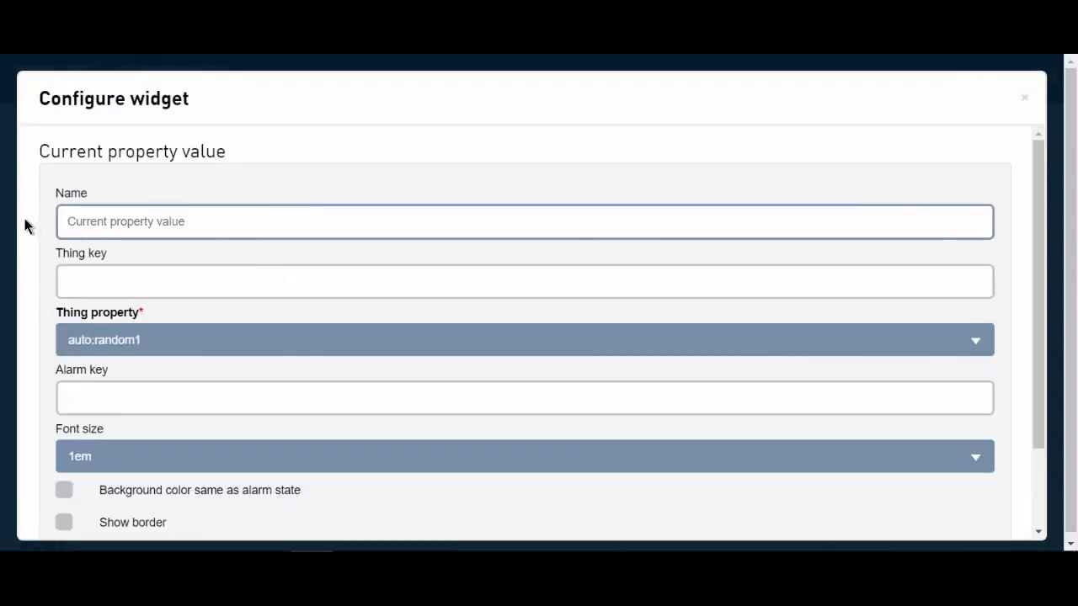
text(R2)
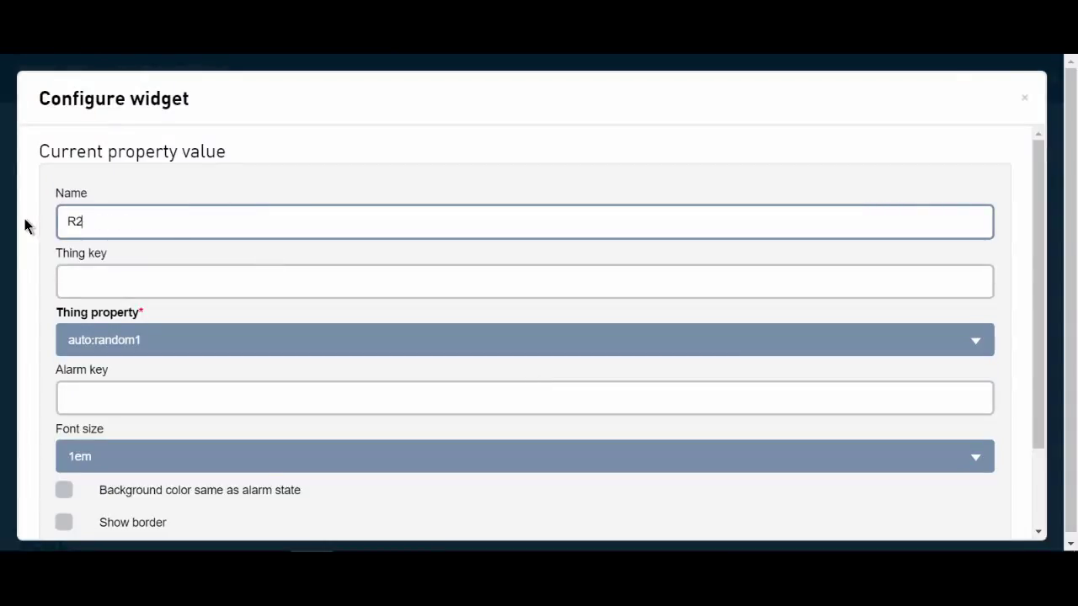
- Set R2 to auto:random2 with a border, save its configuration and the dashboard
click(170, 340)
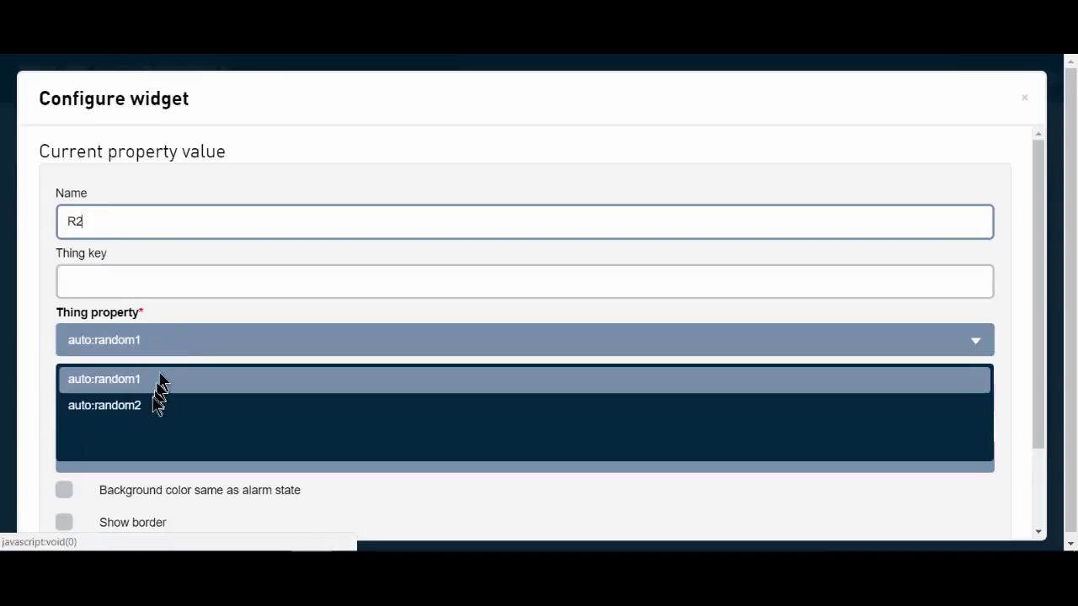
click(145, 402)
scroll(332, 384, down, 2)
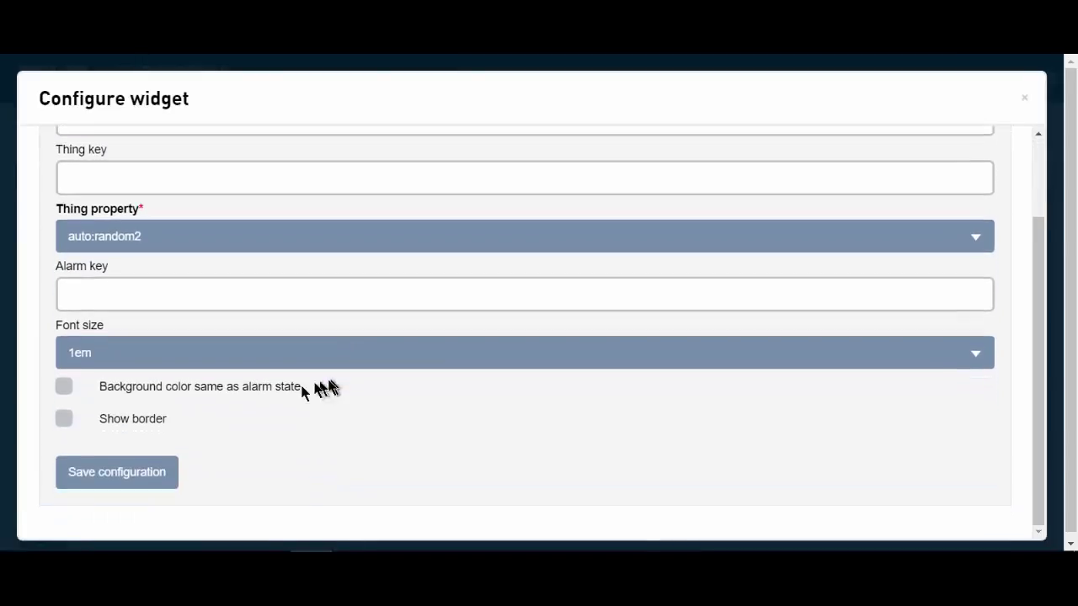
click(65, 421)
click(148, 478)
click(116, 468)
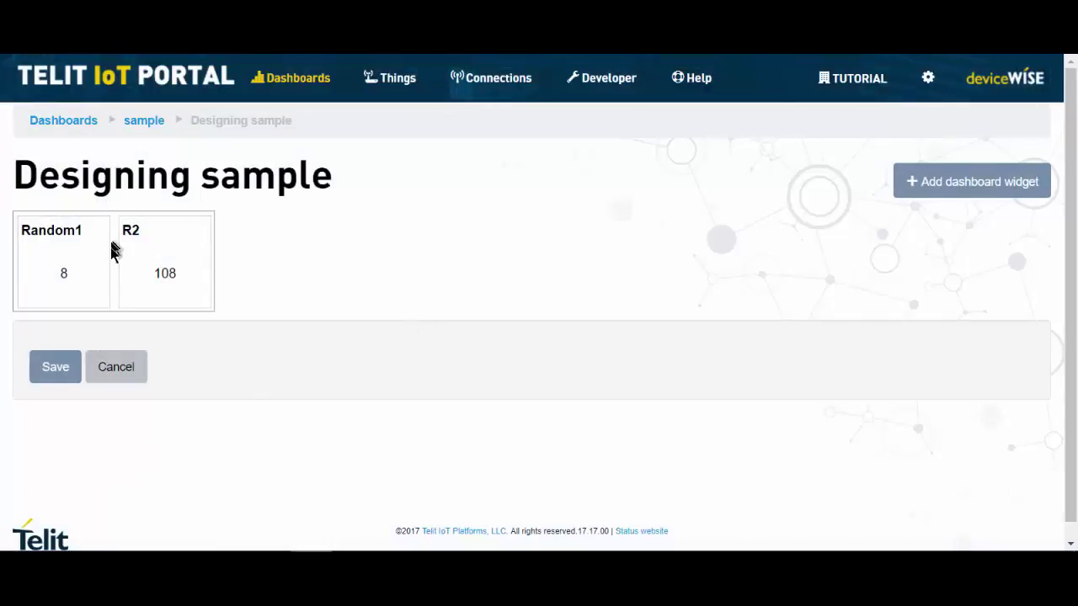
click(56, 367)
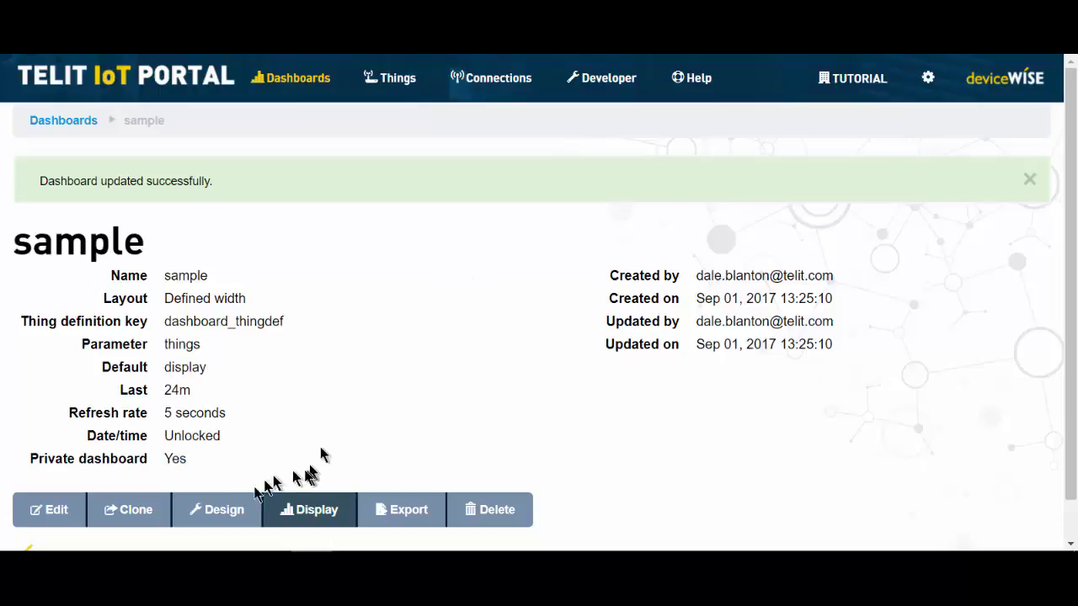
- Reopen the sample dashboard in Design mode with Random1 and R2 shown
click(222, 509)
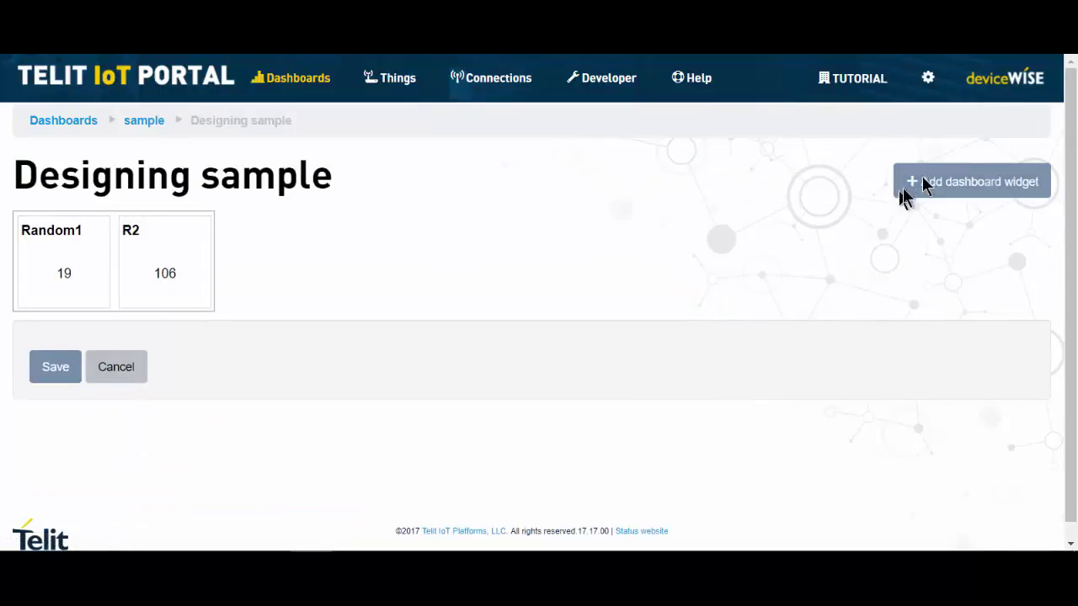
- Add a Gauge widget named 'Guage'
click(953, 182)
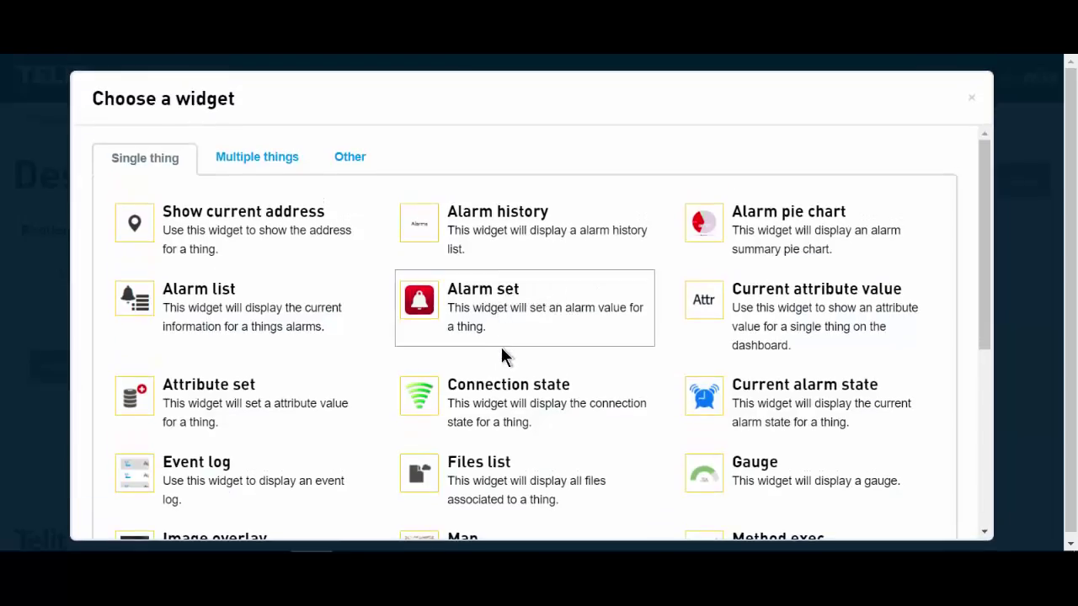
scroll(495, 357, down, 2)
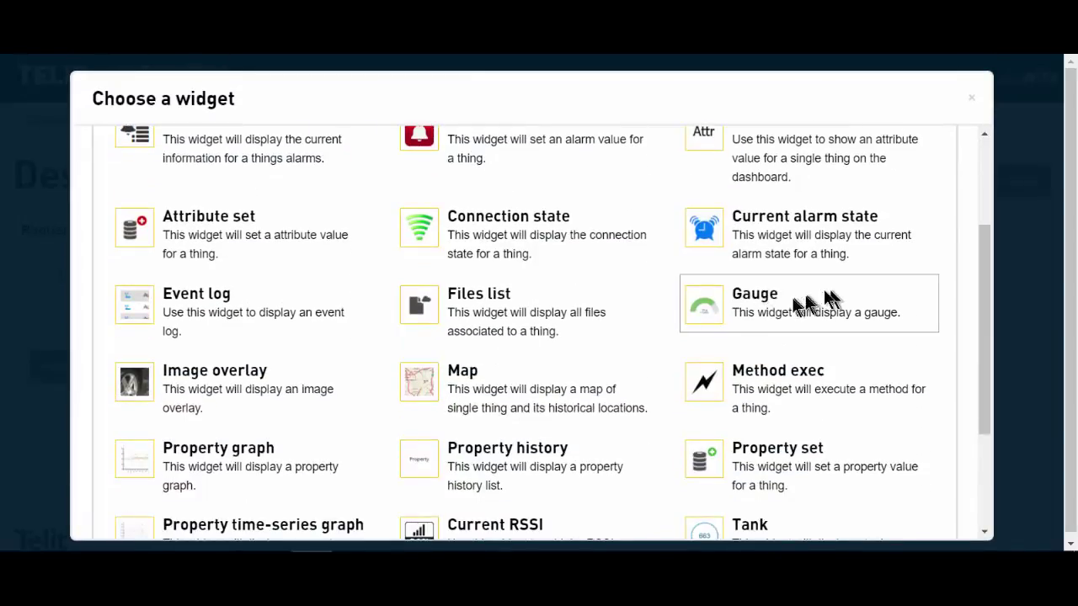
click(787, 302)
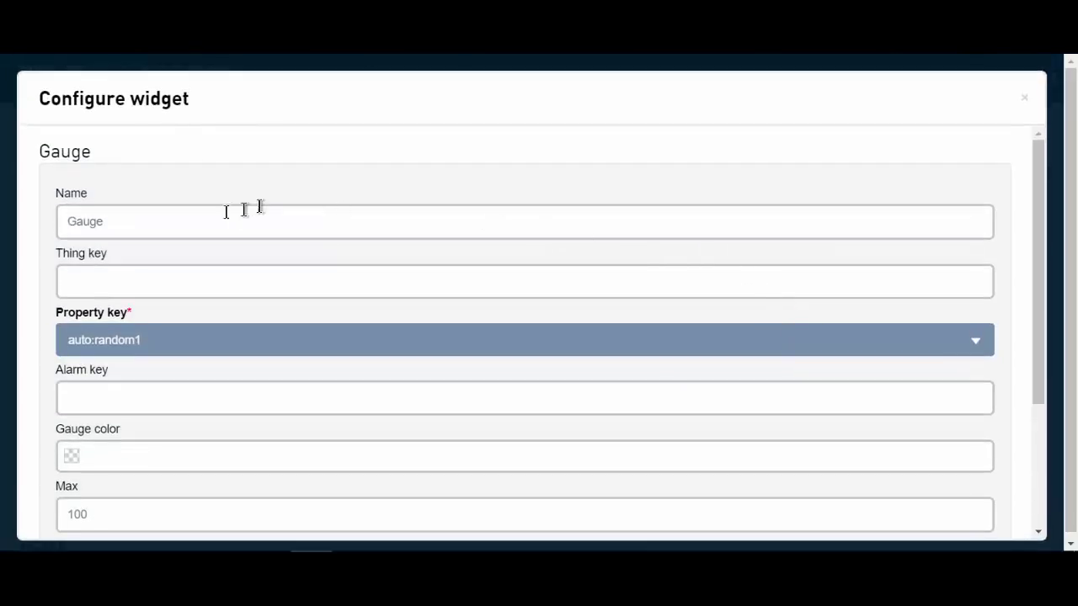
click(204, 220)
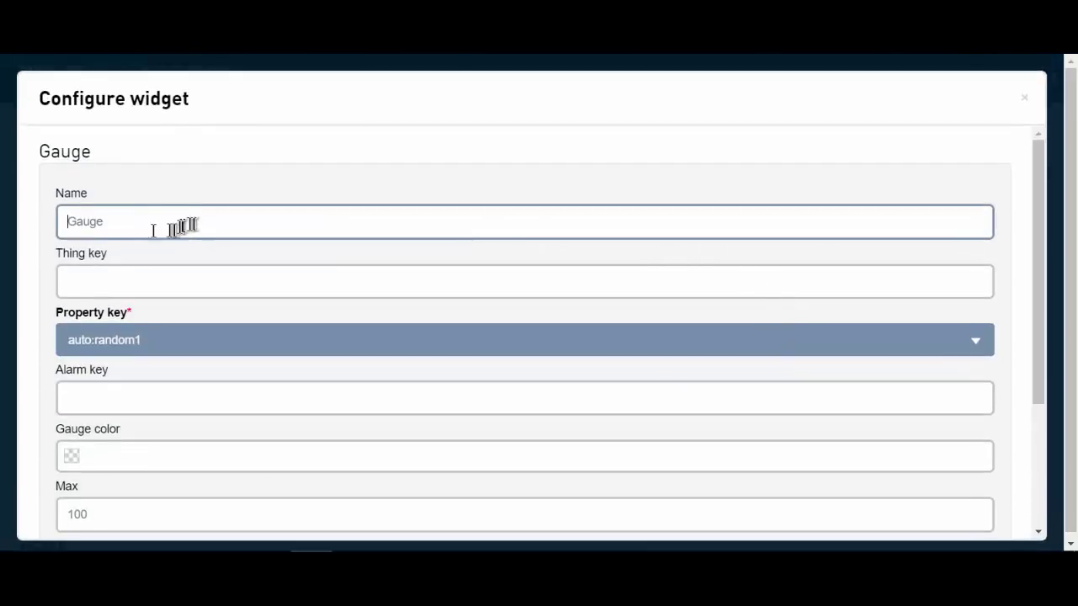
text(G)
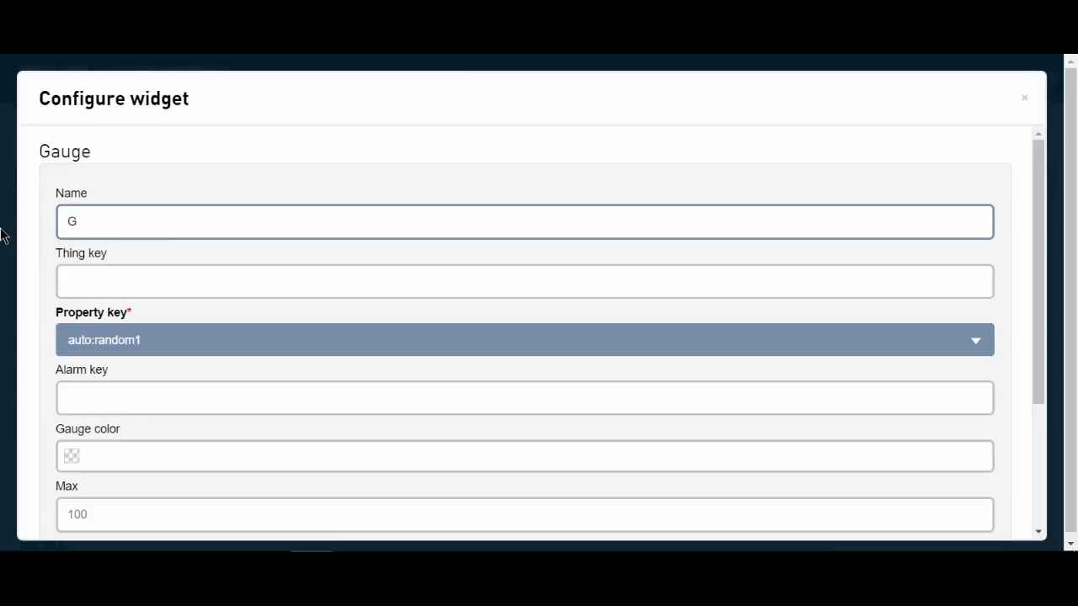
text(uage)
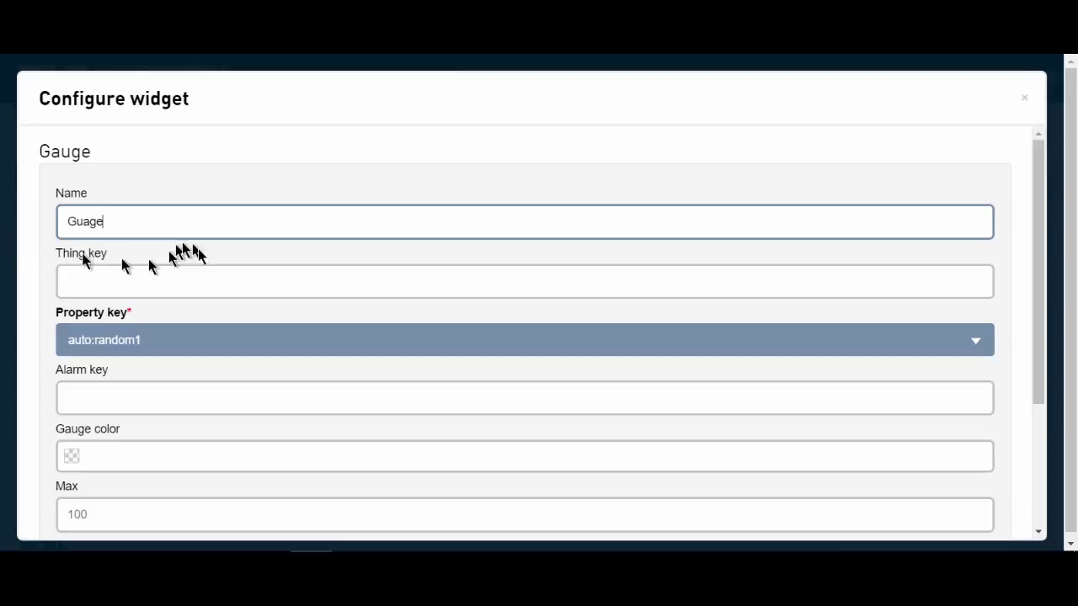
- Use auto:random1 for the gauge, enable Show border, and save the configuration
click(169, 347)
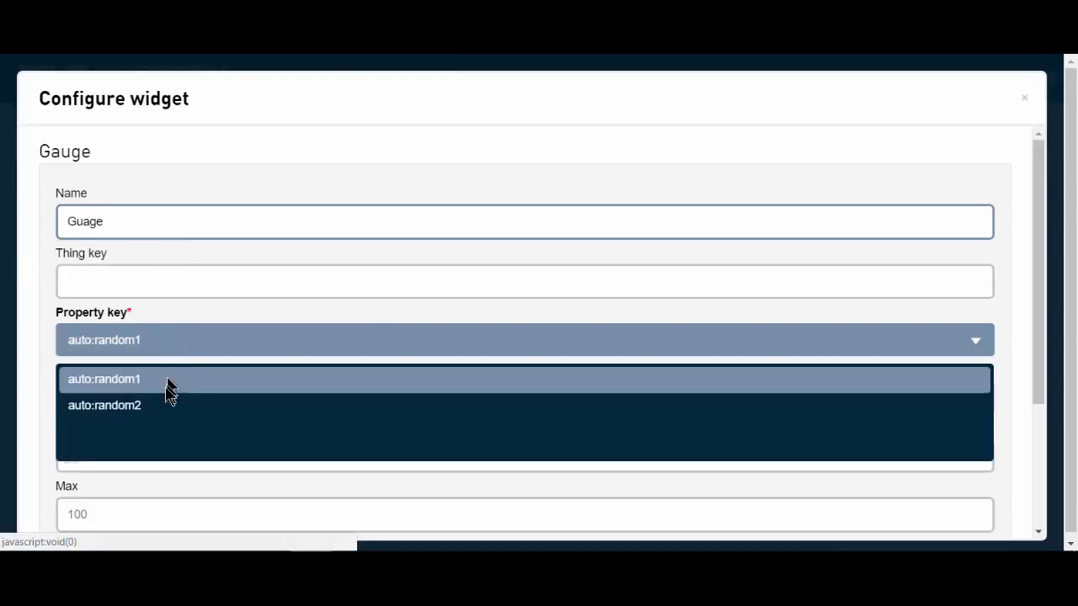
click(166, 384)
scroll(241, 365, down, 2)
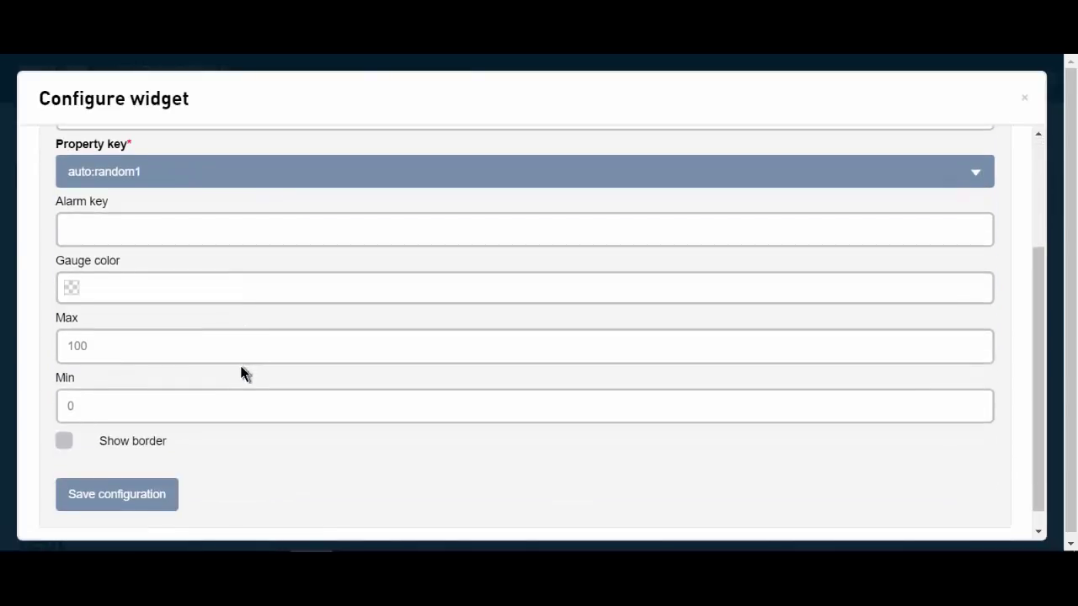
click(64, 442)
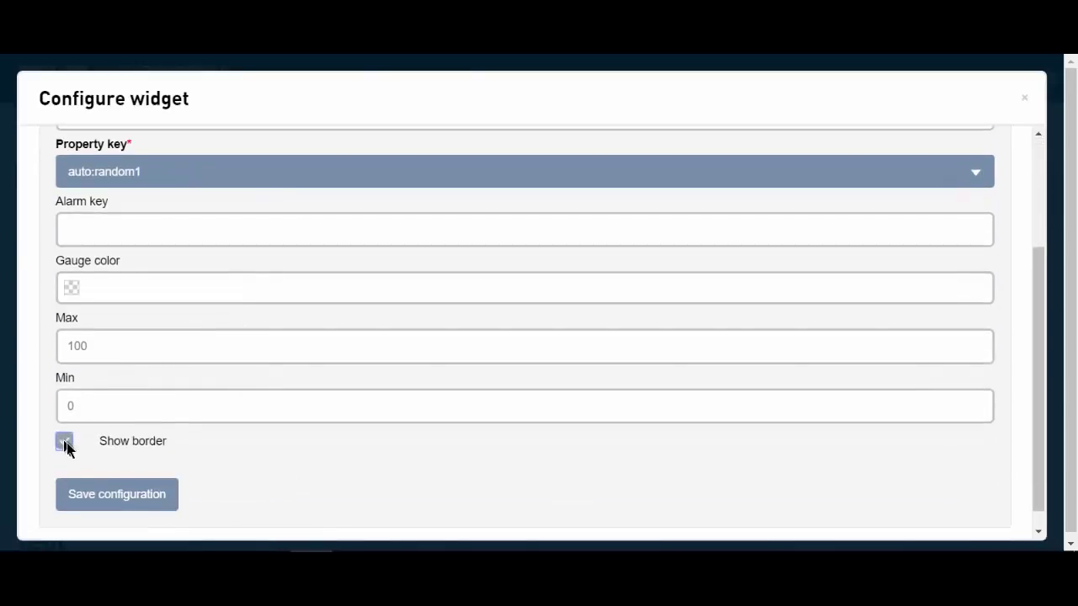
click(141, 495)
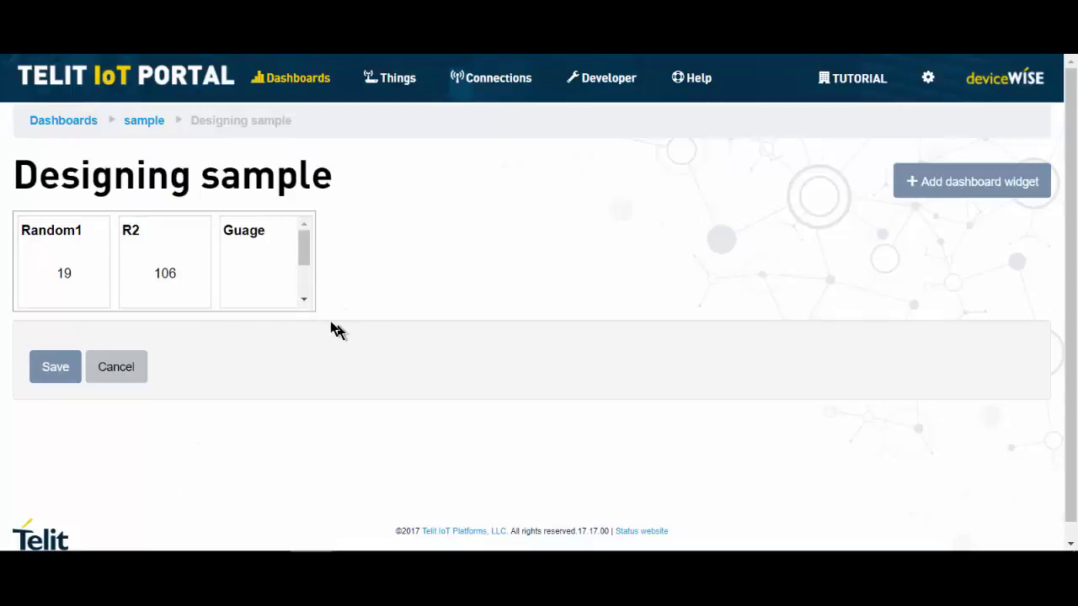
- Enlarge the Guage widget, move it above Random1 and R2, and save the dashboard
mouse_move(303, 300)
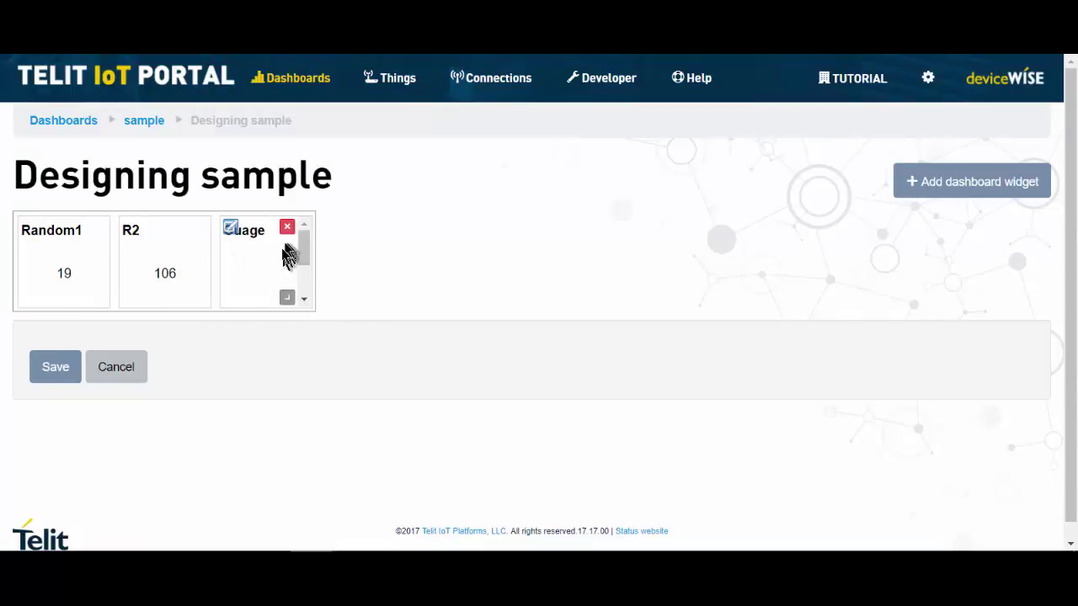
drag(288, 298, 398, 379)
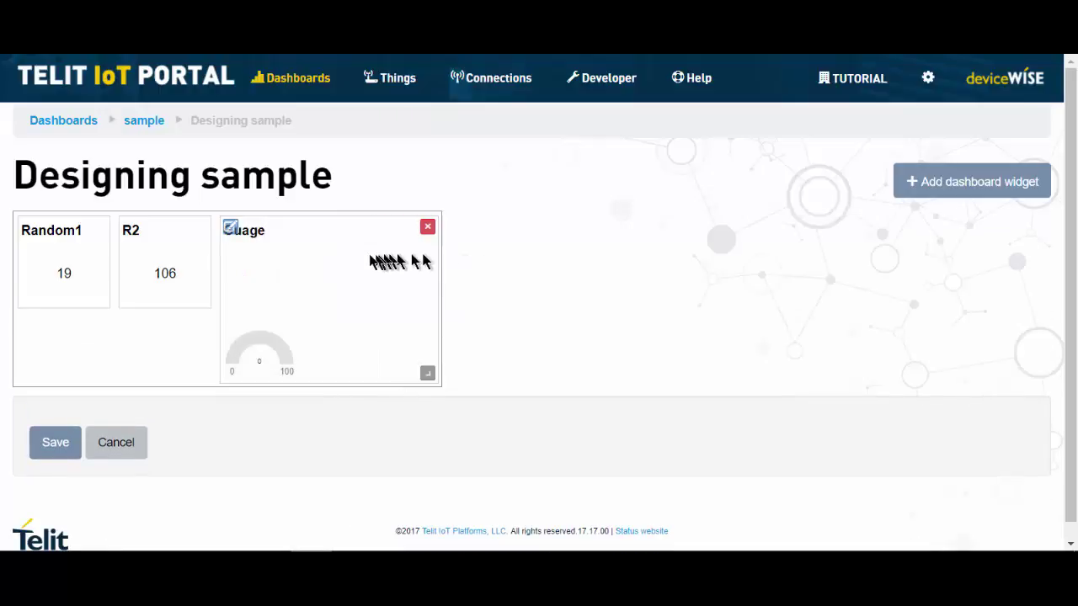
drag(341, 263, 164, 250)
scroll(467, 309, down, 1)
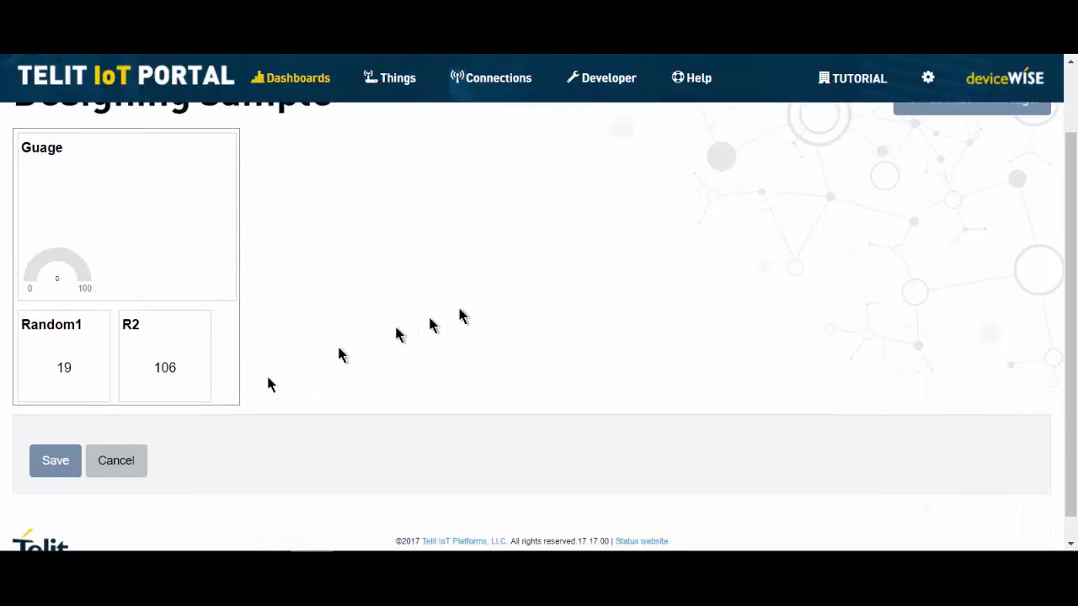
click(71, 459)
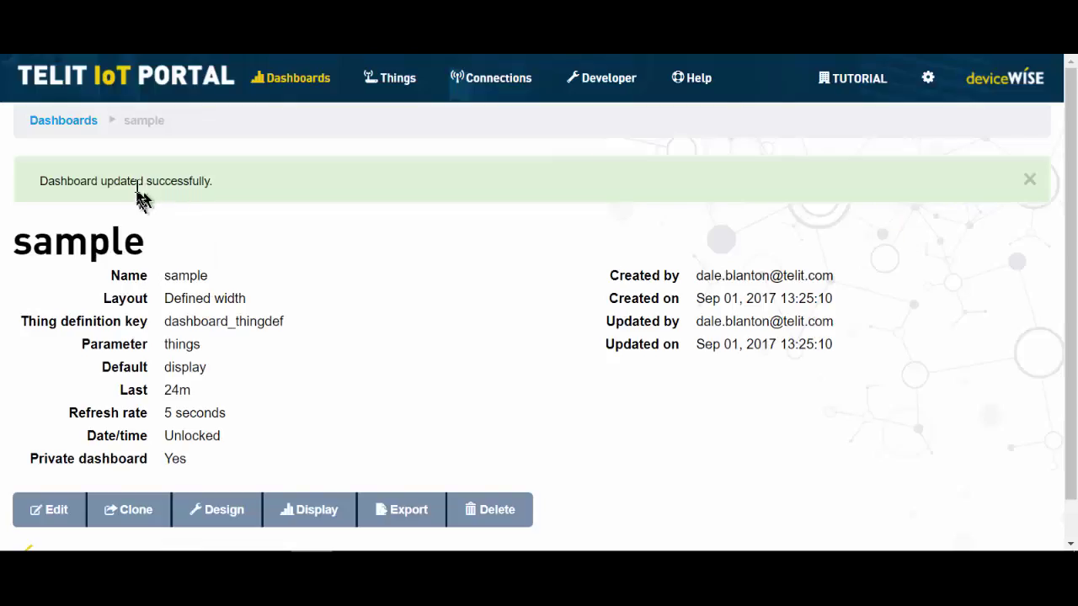
- Back in Design mode, add a Map widget named Location for the display thing
click(234, 515)
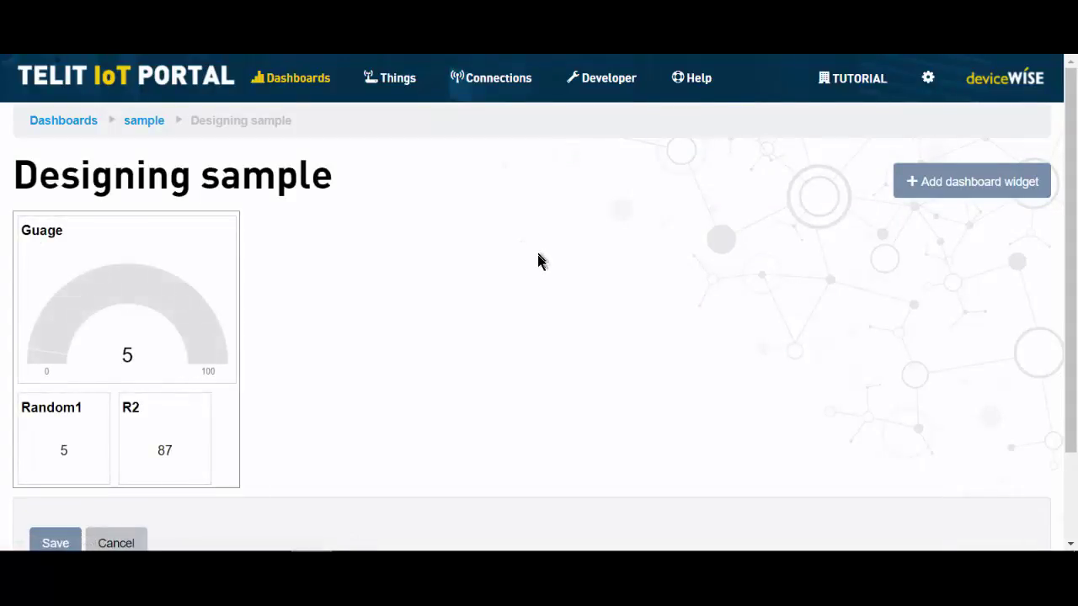
click(979, 187)
scroll(566, 345, down, 3)
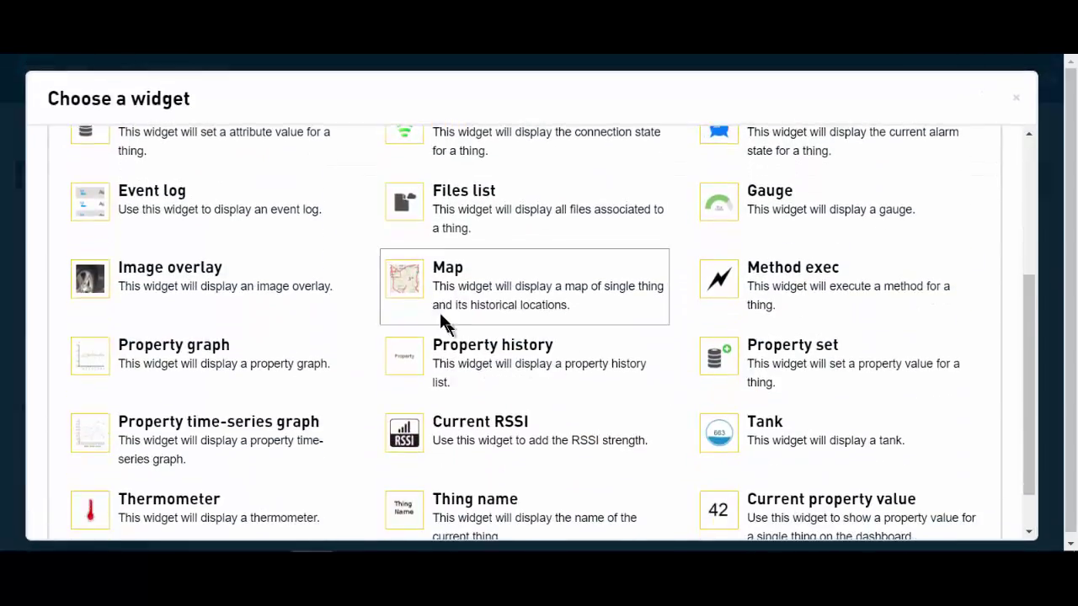
click(410, 280)
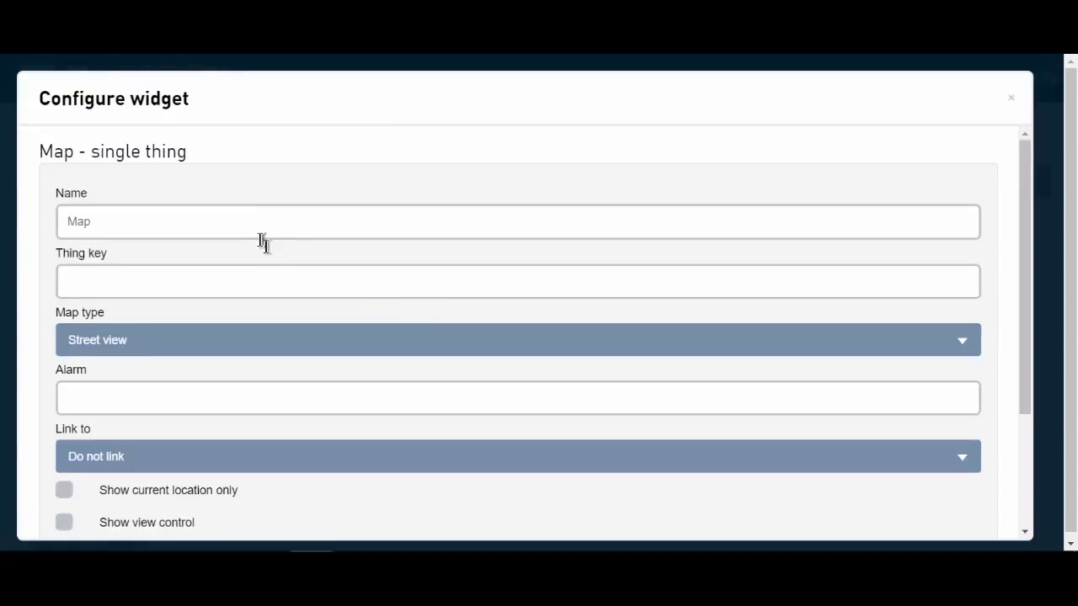
click(260, 231)
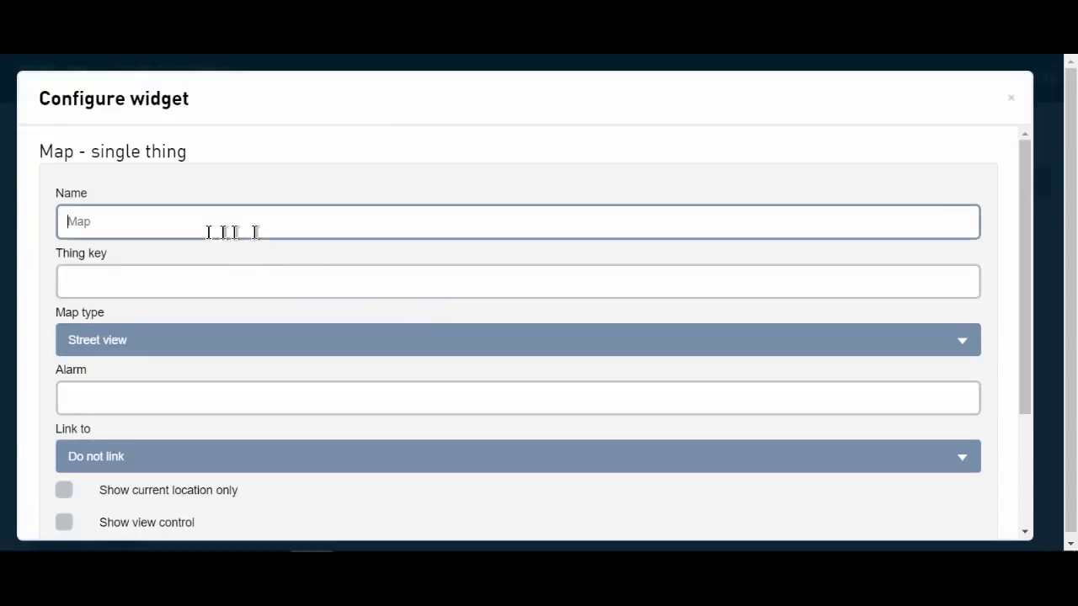
text(Location)
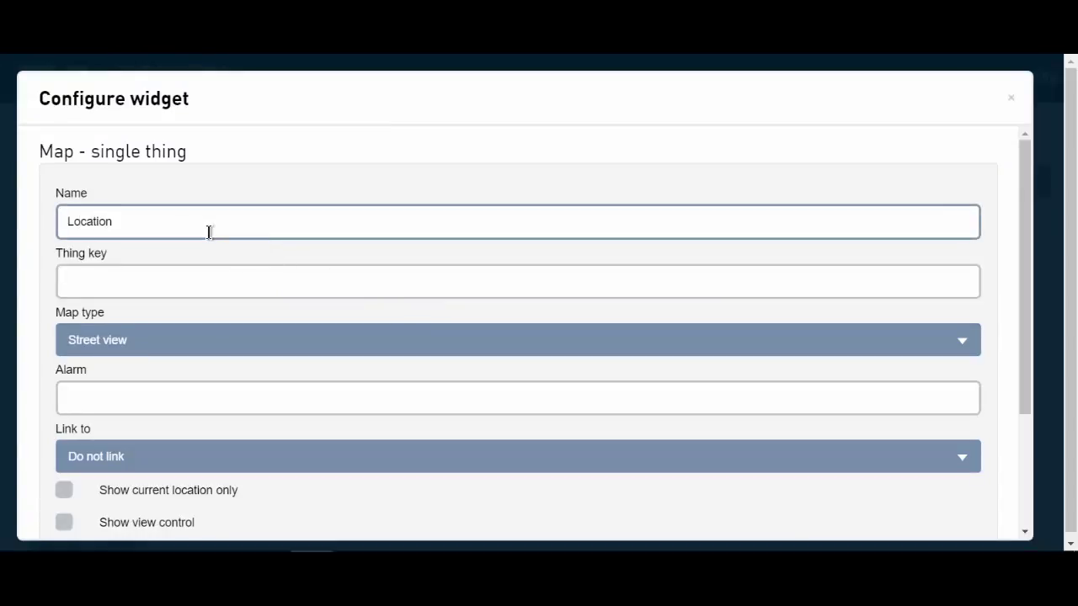
click(174, 281)
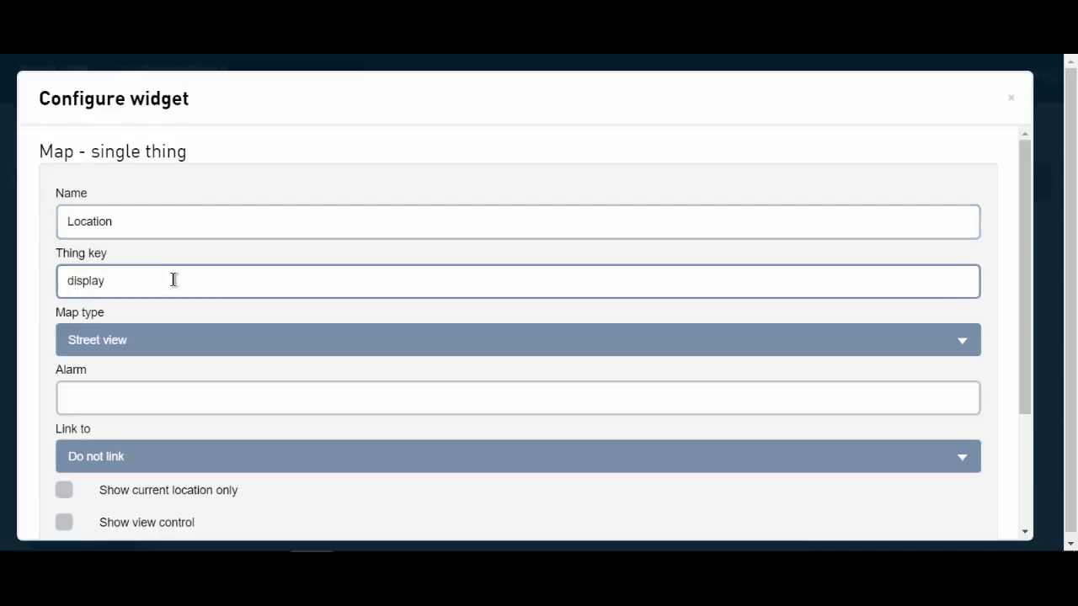
- Set the map to Satellite view with border and zoom control, and save the widget
click(164, 338)
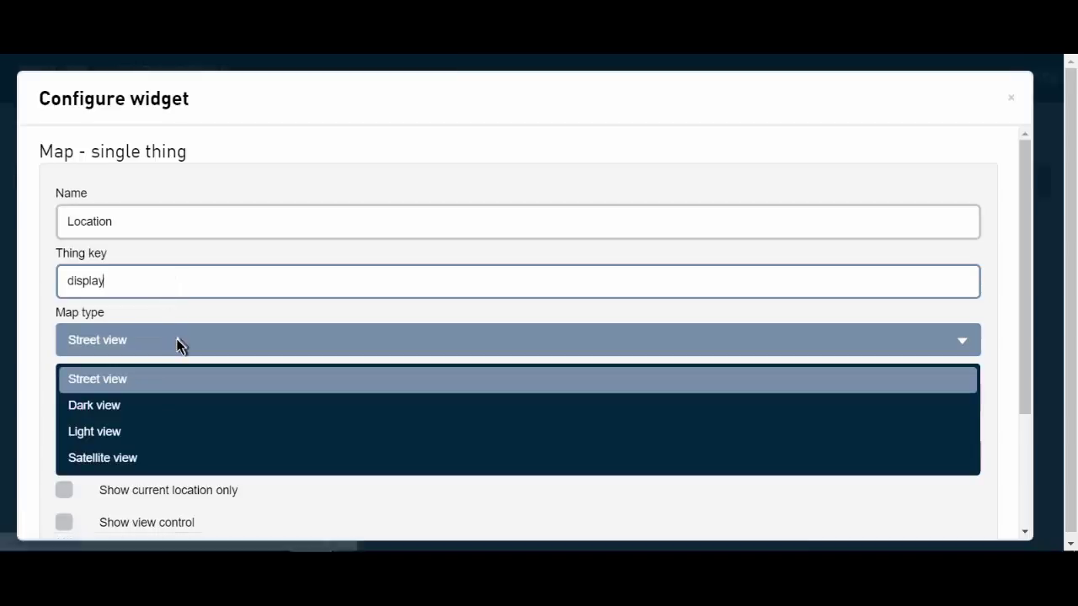
click(157, 458)
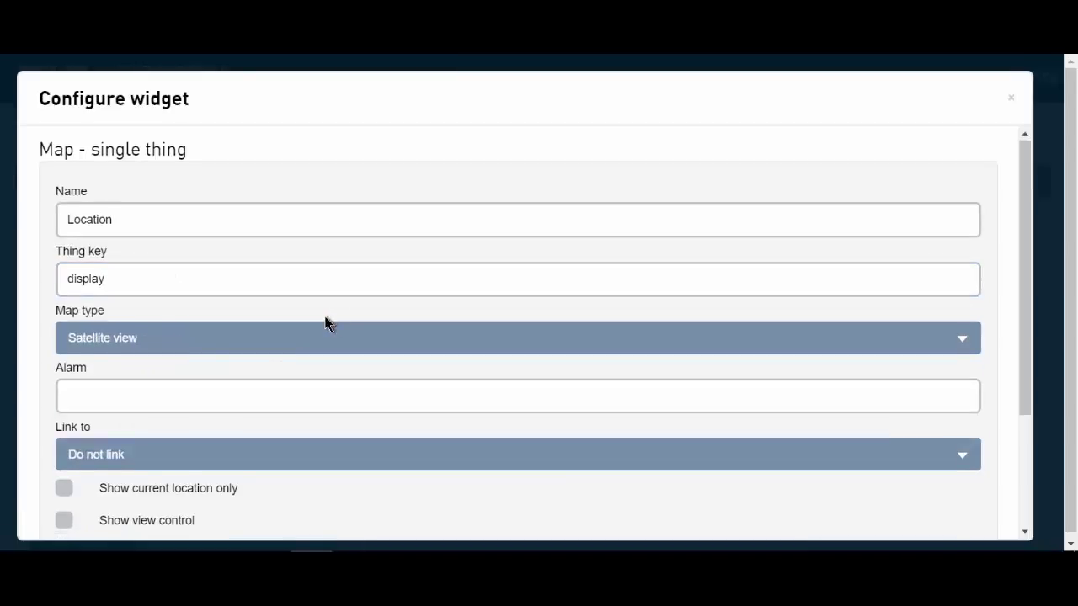
scroll(325, 320, down, 2)
click(66, 421)
click(66, 421)
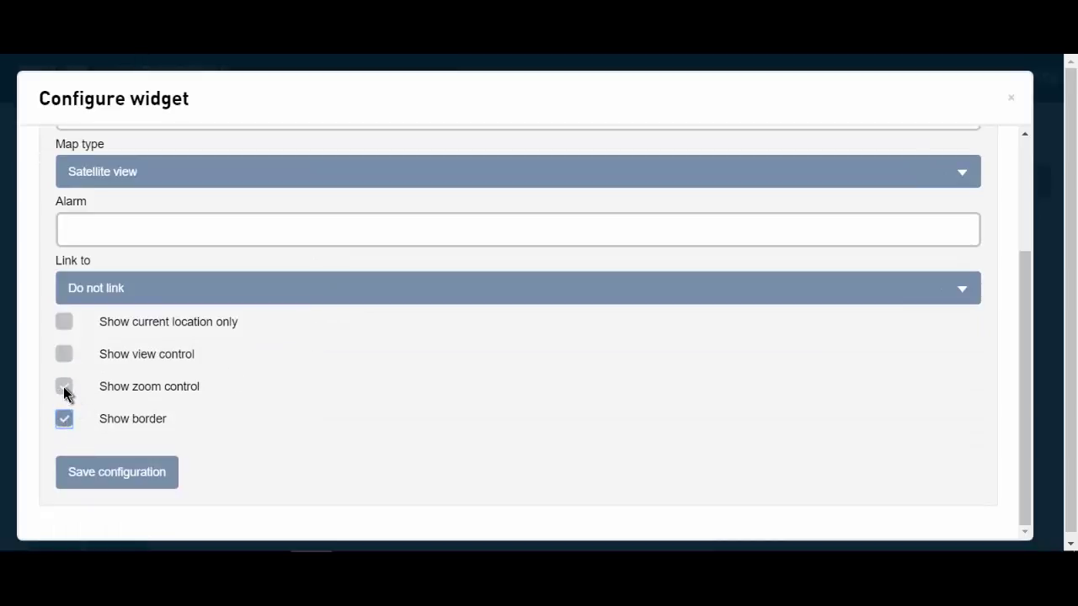
click(64, 388)
click(134, 467)
- Enlarge the Location map widget beside the gauge, close its marker popup, and save the dashboard
mouse_move(328, 304)
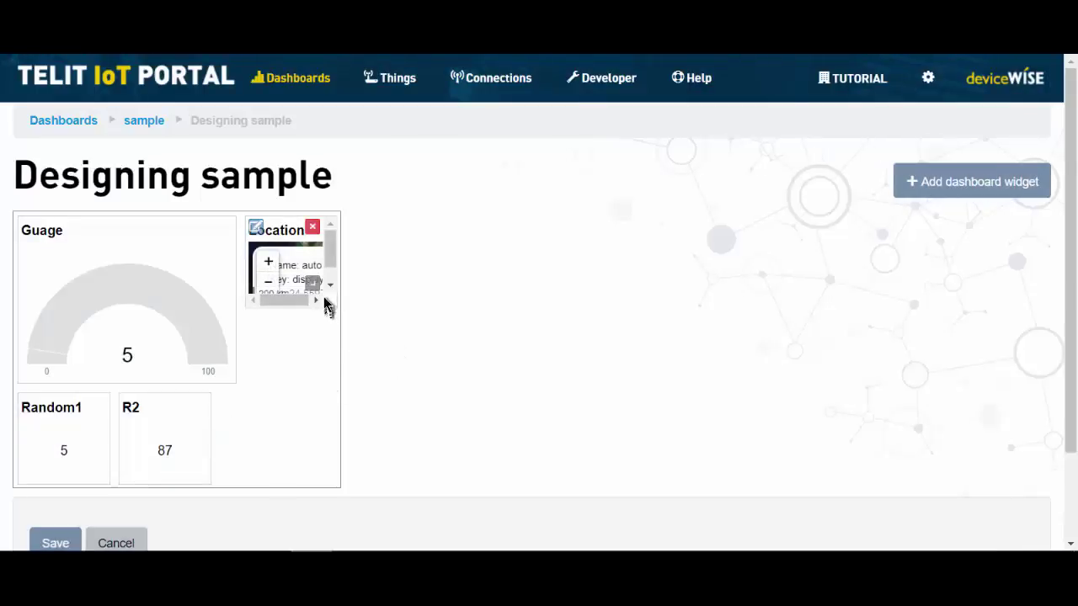
drag(314, 283, 512, 469)
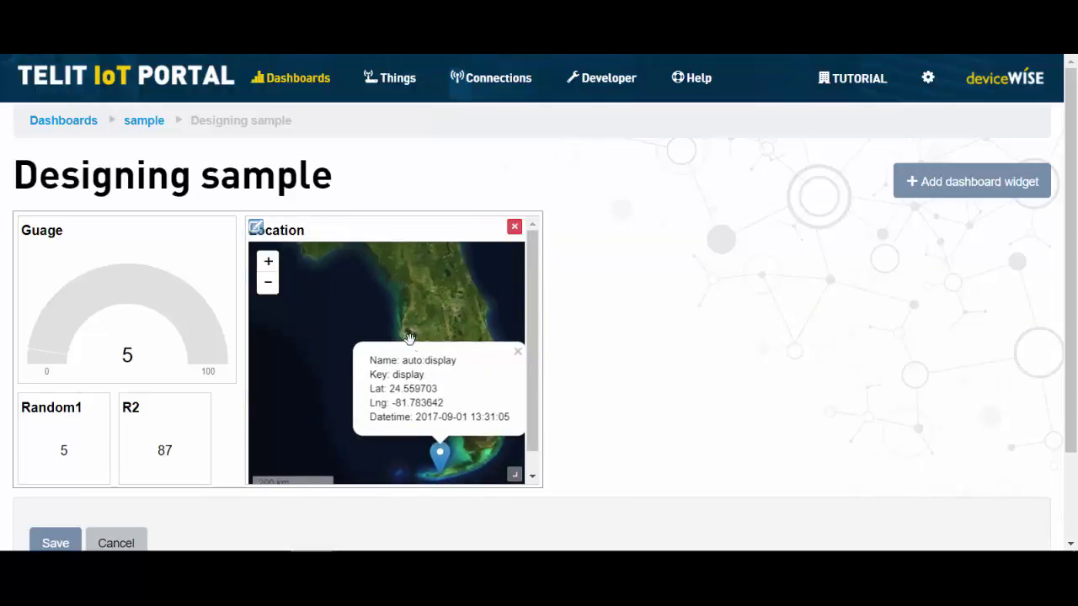
click(412, 338)
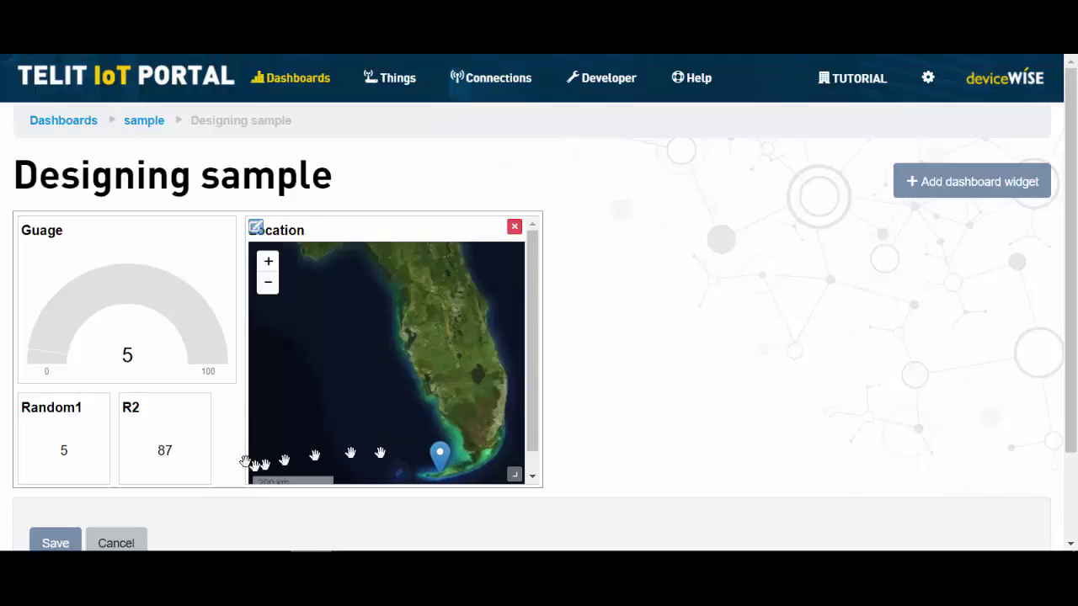
click(58, 541)
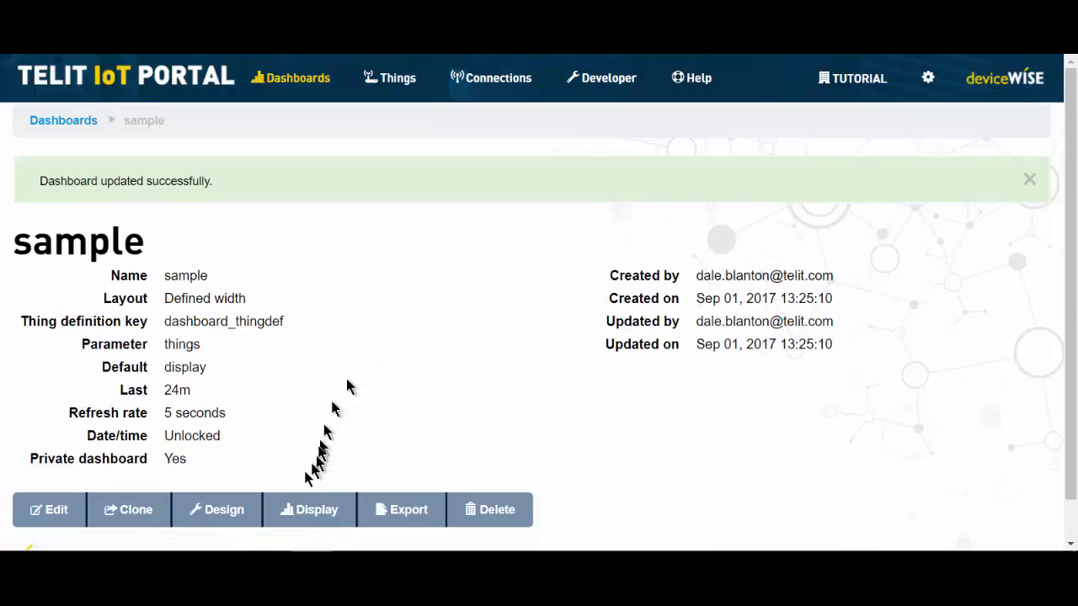
click(301, 509)
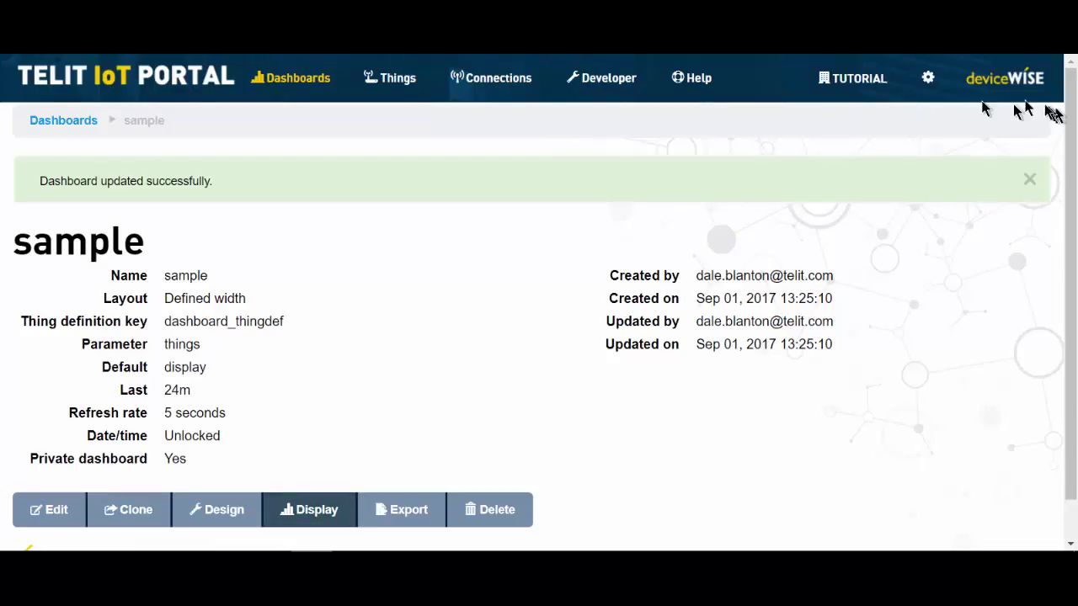
- Log out of the portal through the cog menu's Administration options
click(927, 76)
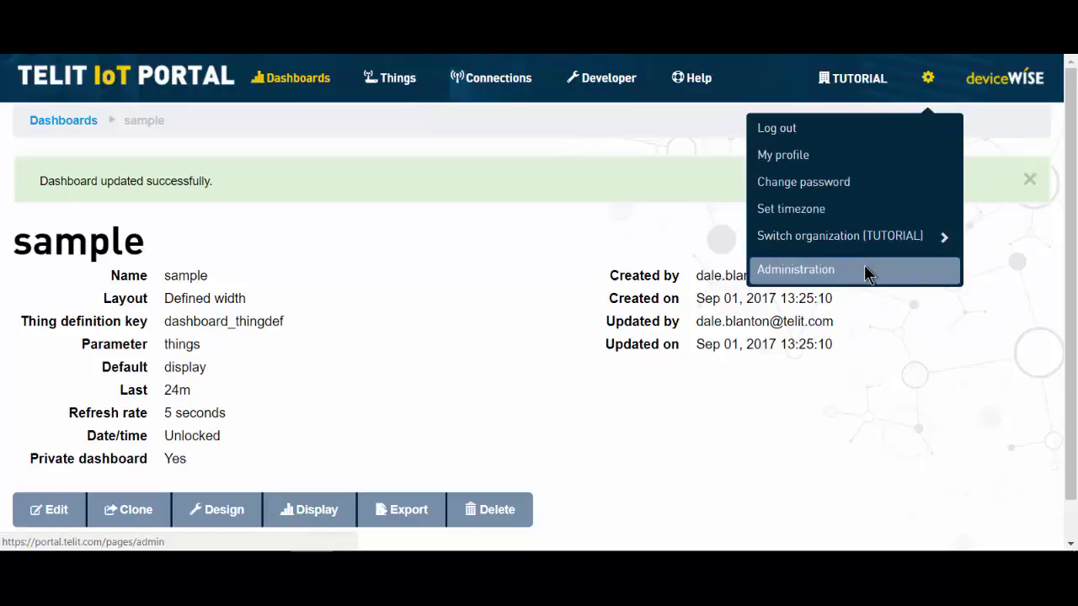
click(868, 269)
click(924, 81)
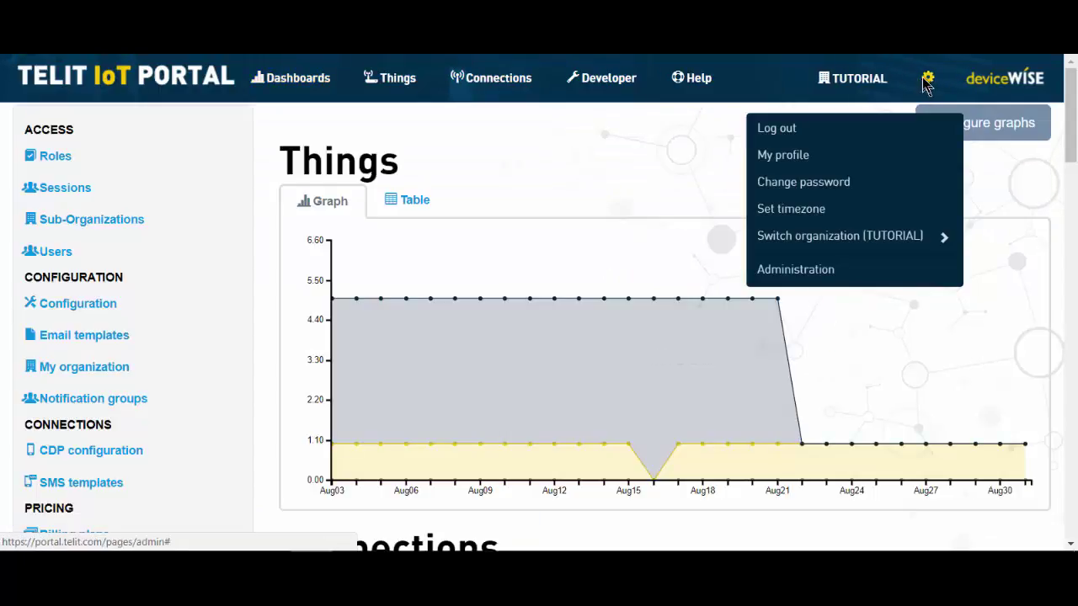
click(843, 127)
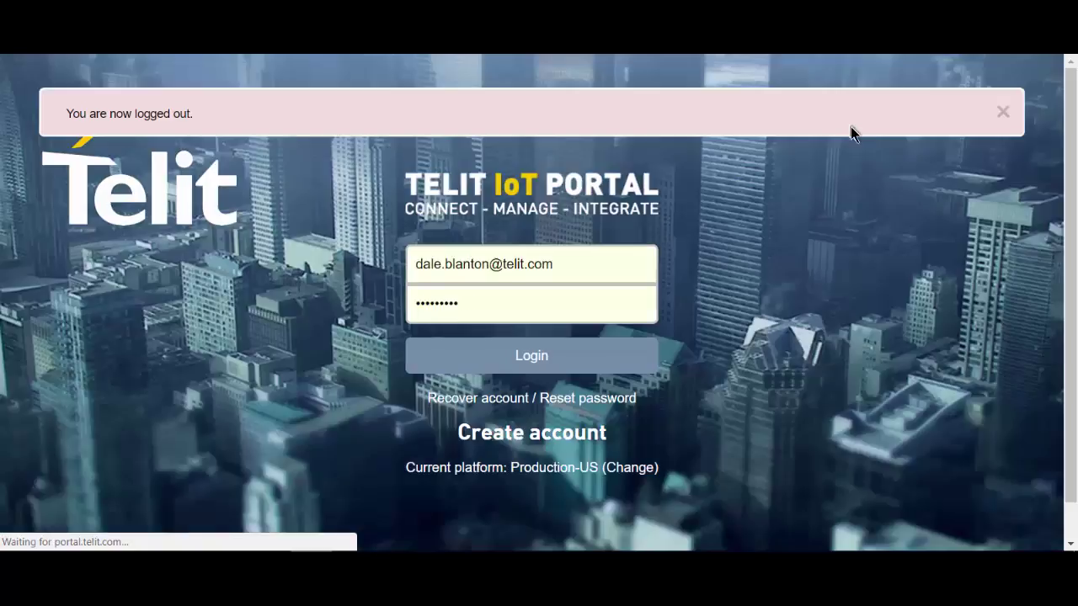
- Sign back in with the demo account's e-mail and password
click(584, 261)
drag(581, 261, 289, 247)
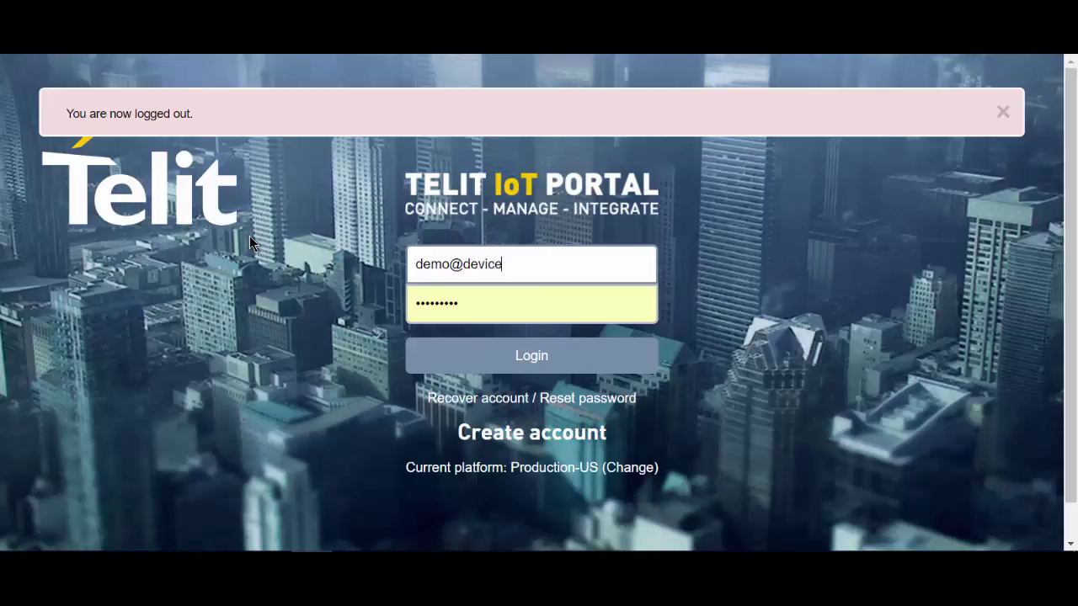
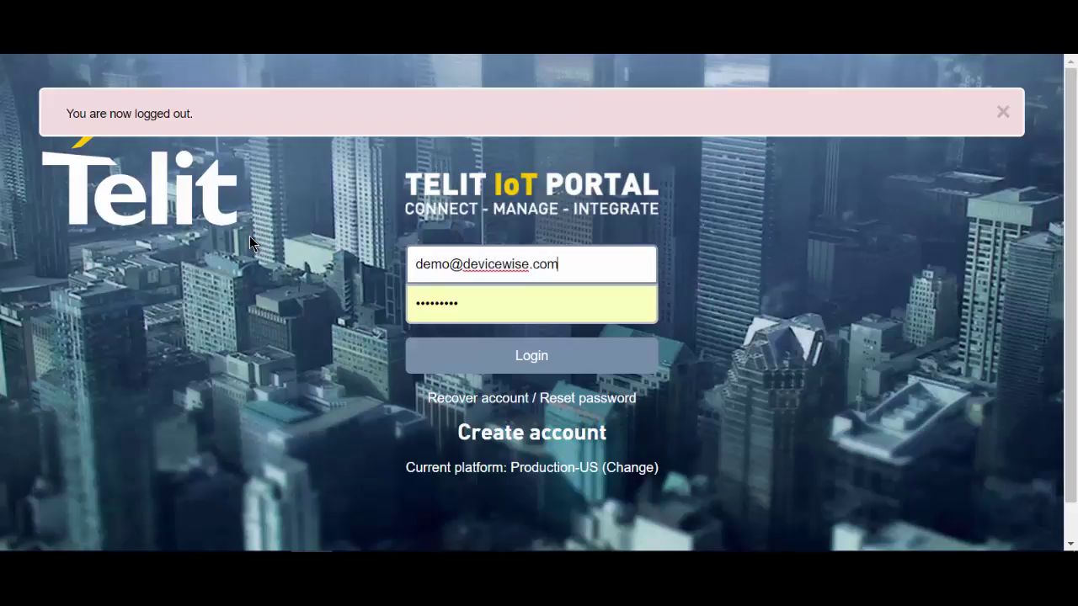
click(464, 310)
double_click(463, 310)
text(••)
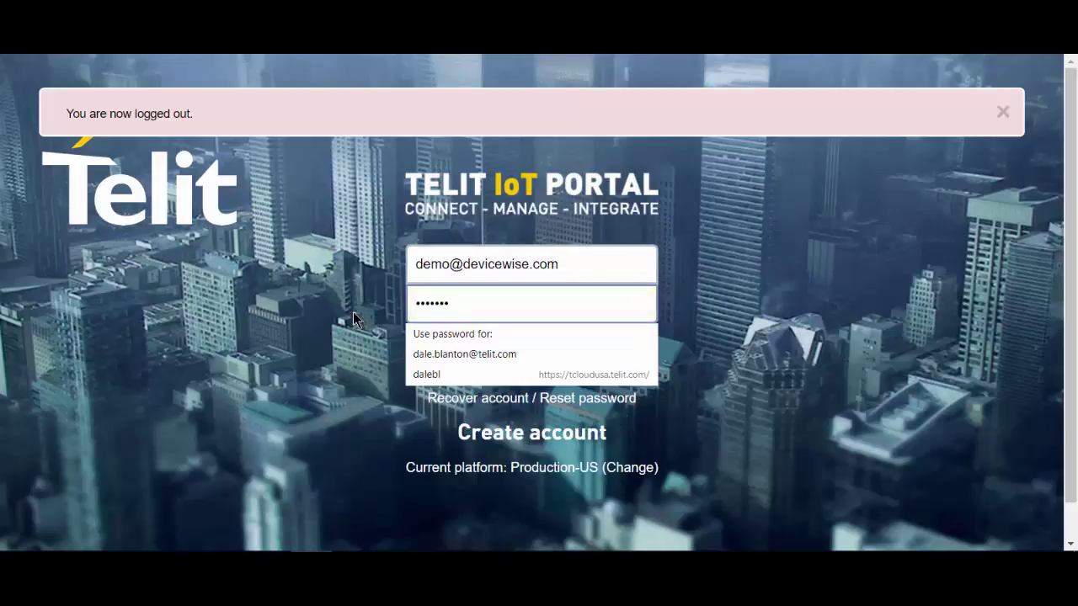
click(716, 333)
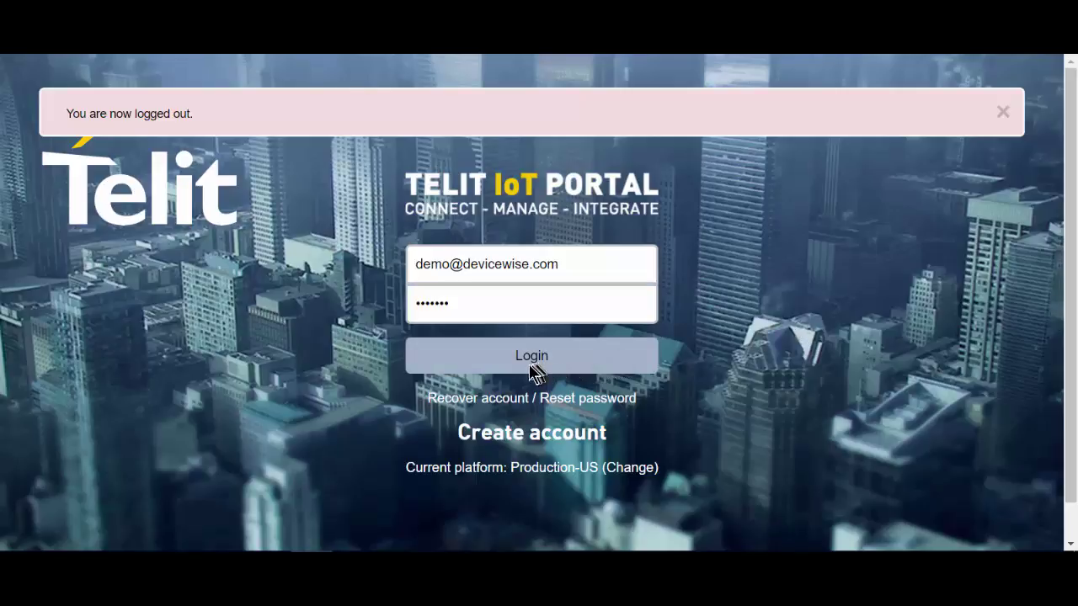
click(531, 370)
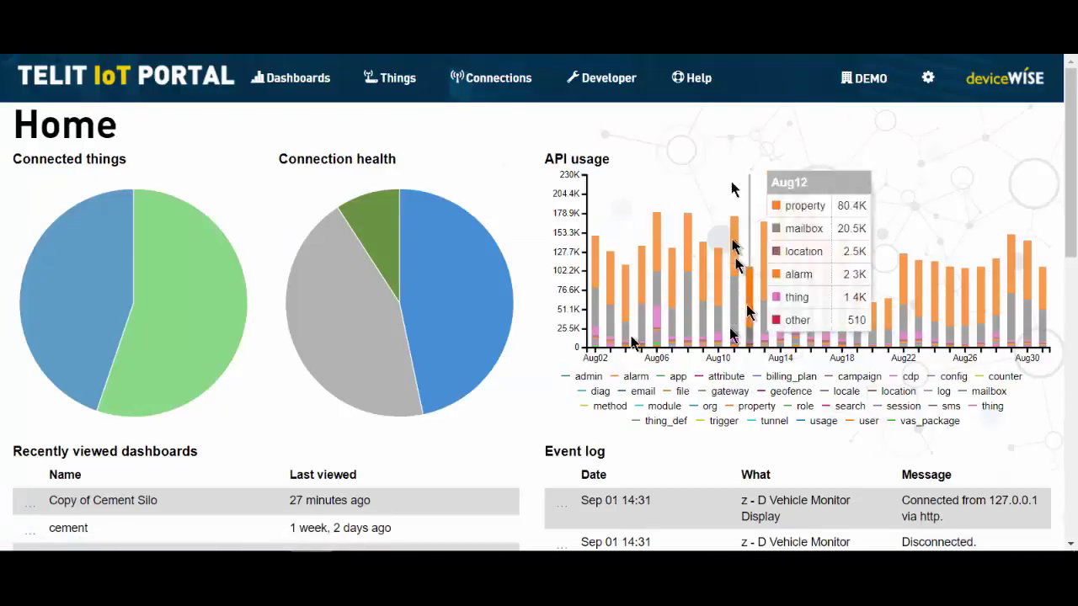
- Display the Copy of Cement Silo dashboard from the Dashboards list, then switch to Vehicle Telematics
click(303, 78)
scroll(525, 278, down, 2)
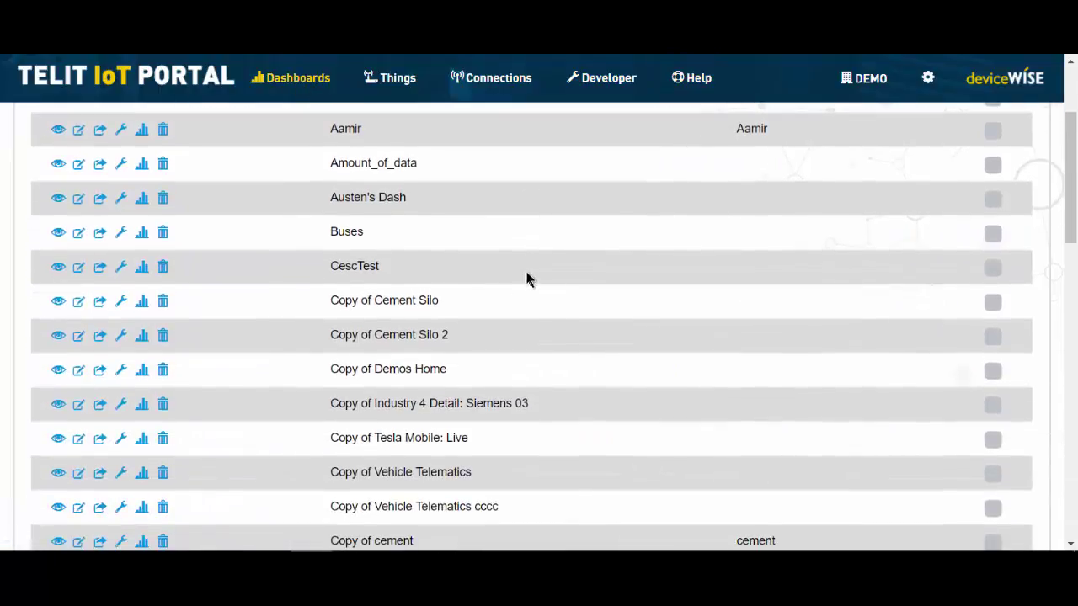
click(141, 306)
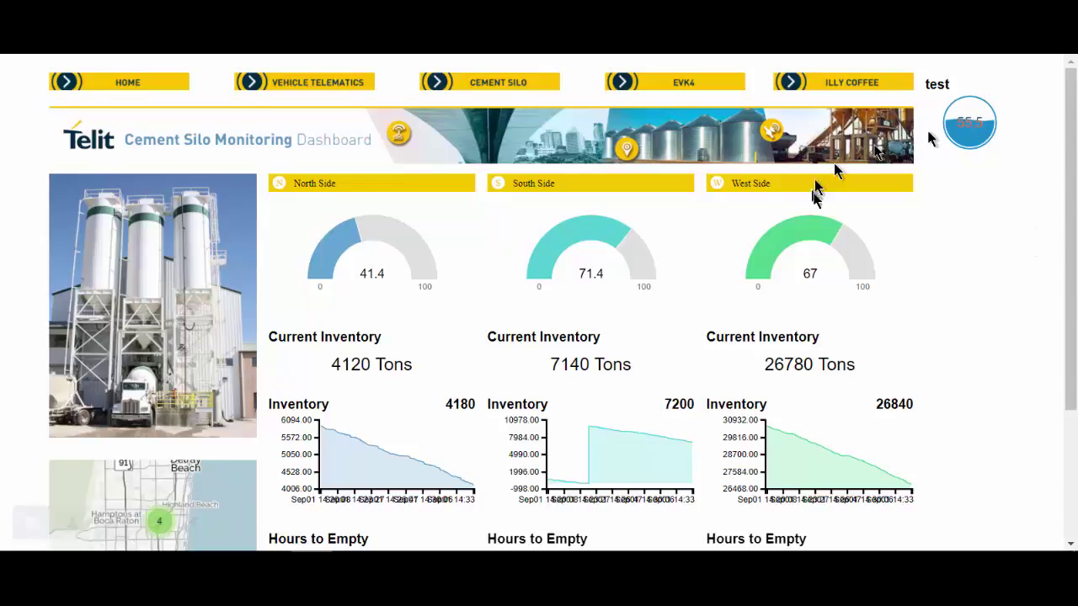
scroll(818, 193, down, 3)
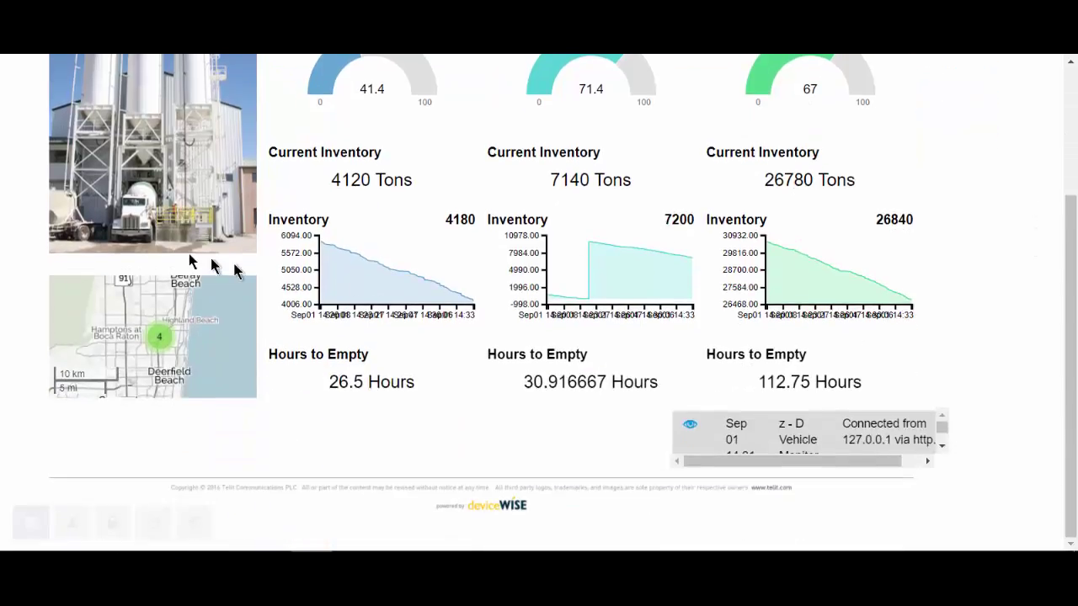
click(943, 440)
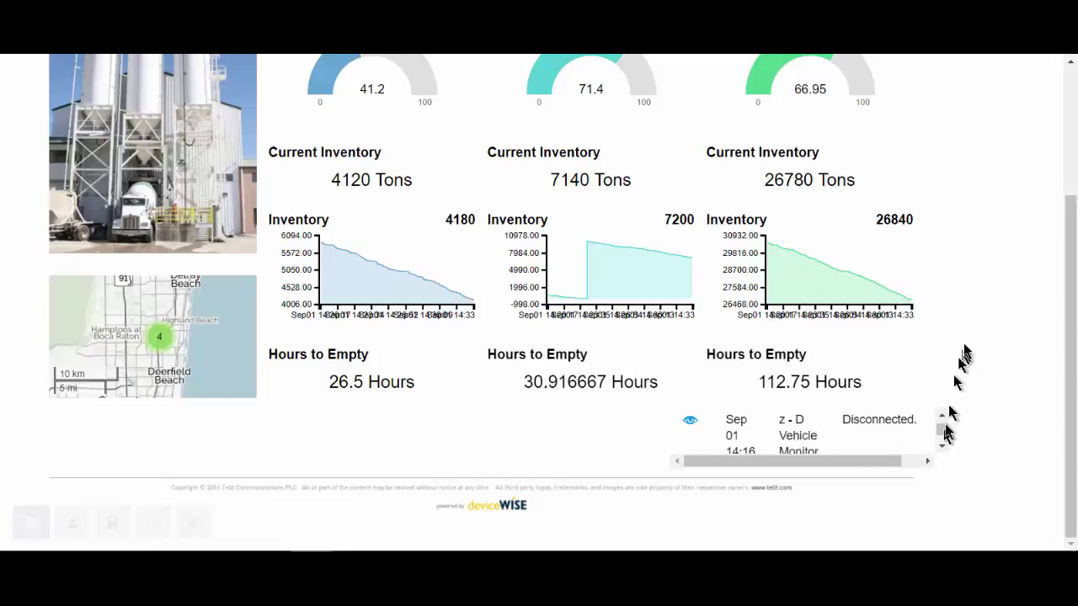
scroll(965, 349, up, 3)
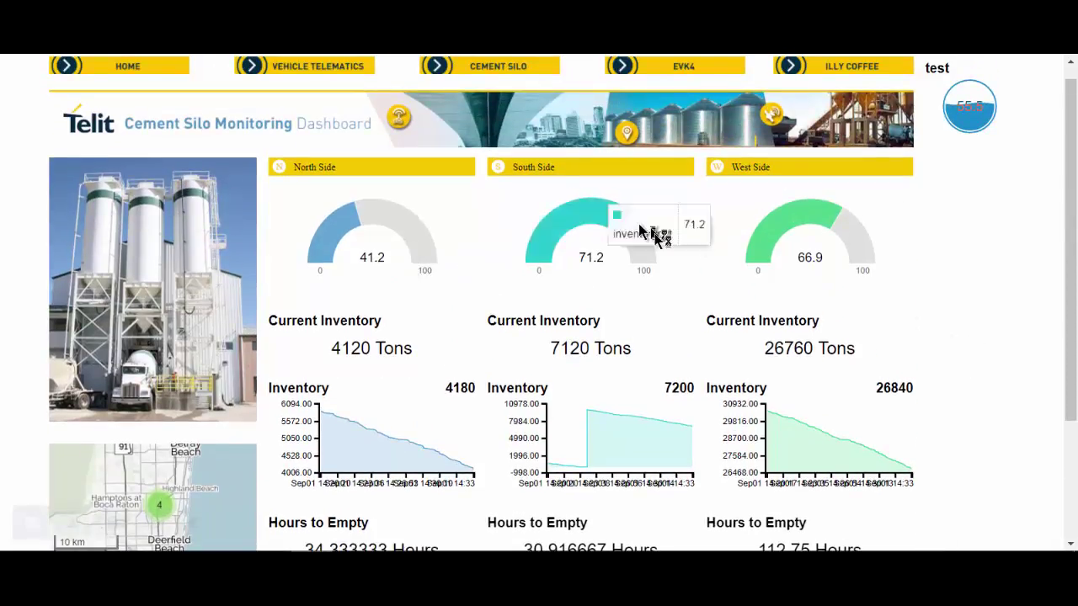
scroll(919, 286, up, 1)
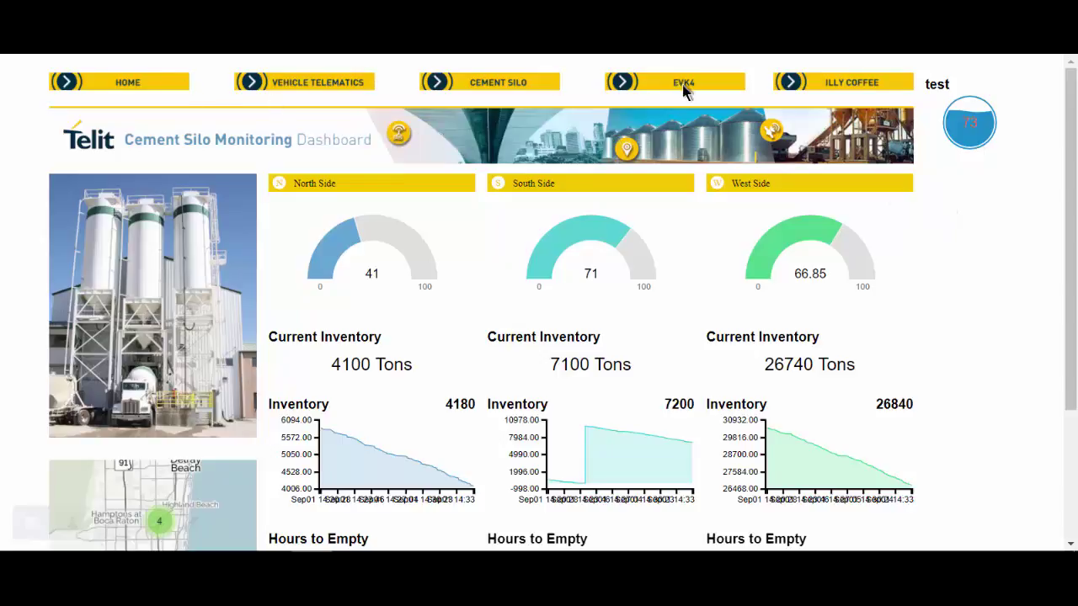
click(323, 84)
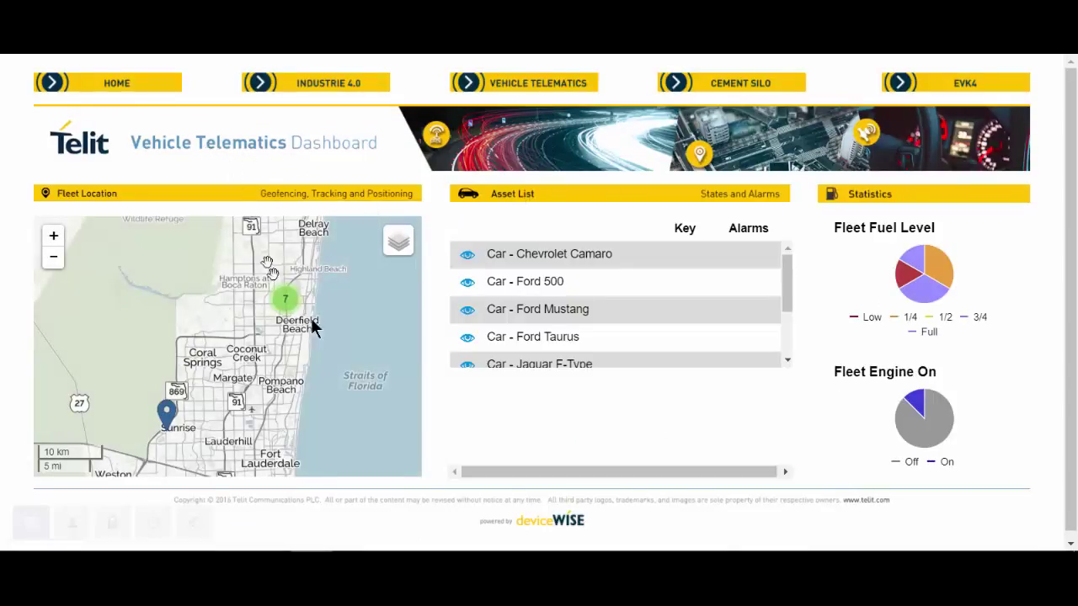
- Zoom the Fleet Location map out to 200 km to show the vehicles near Miami
scroll(359, 322, down, 3)
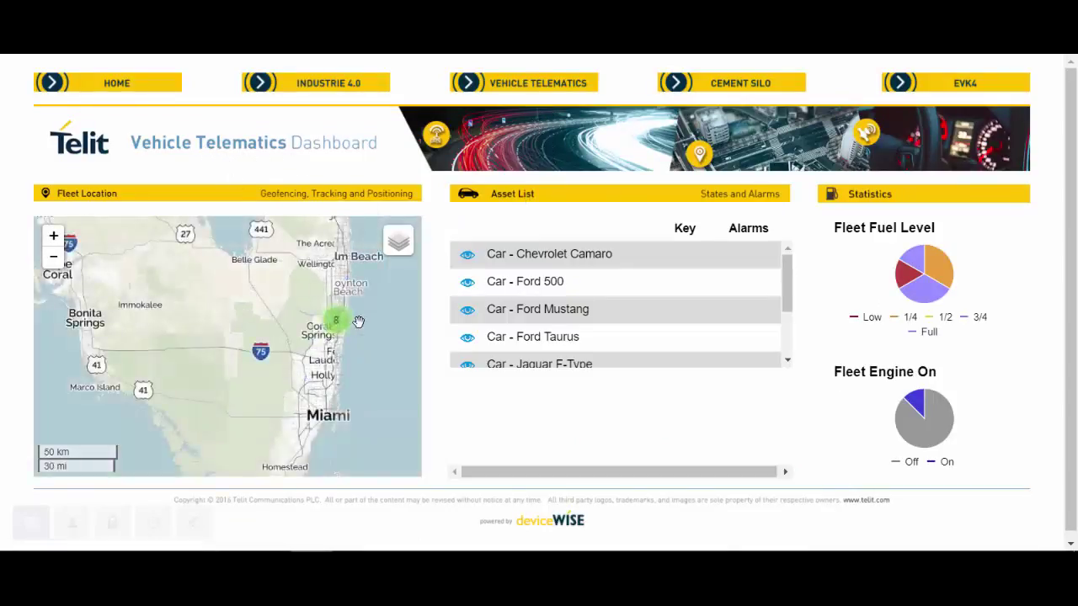
scroll(359, 321, down, 2)
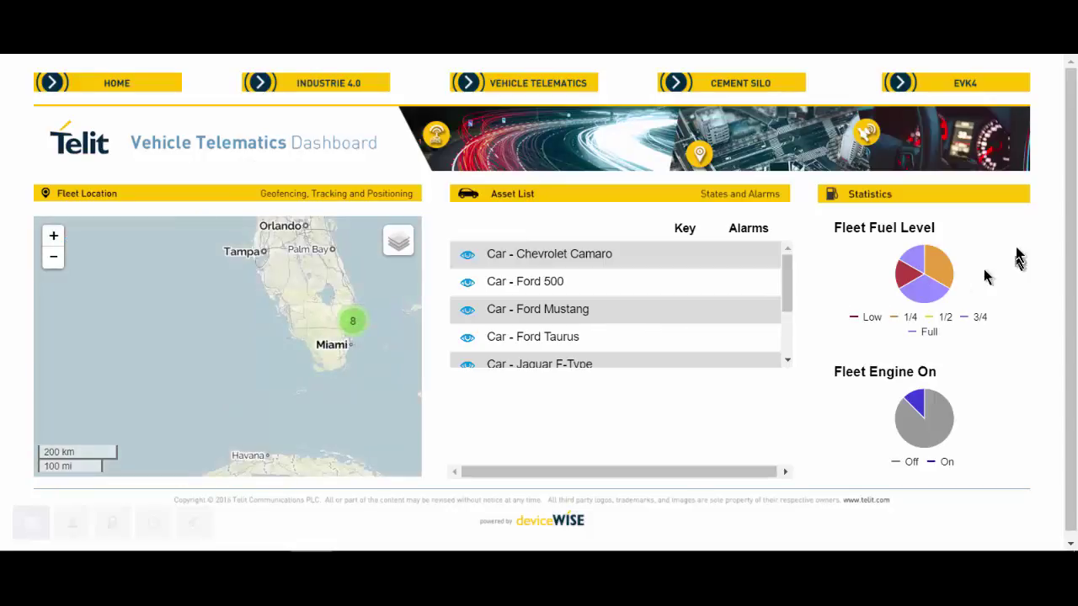
scroll(1014, 248, down, 1)
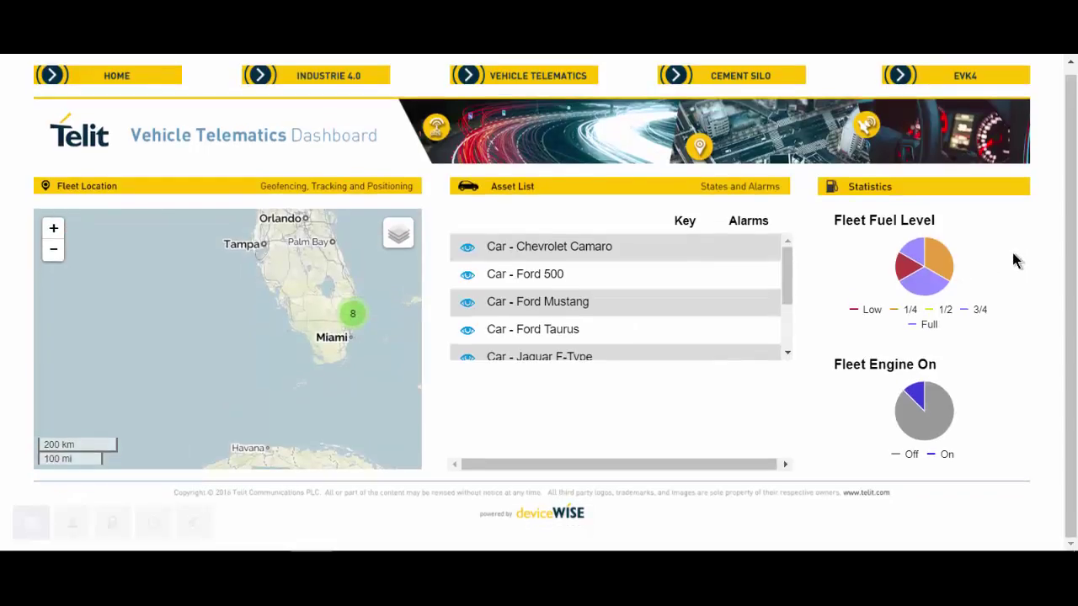